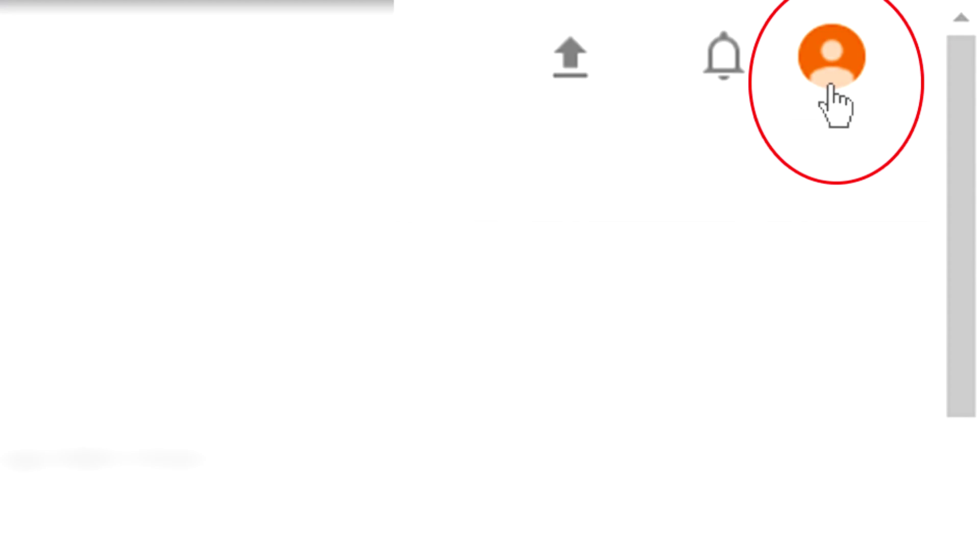
{"action": "left_click", "coordinate": [830, 86]}
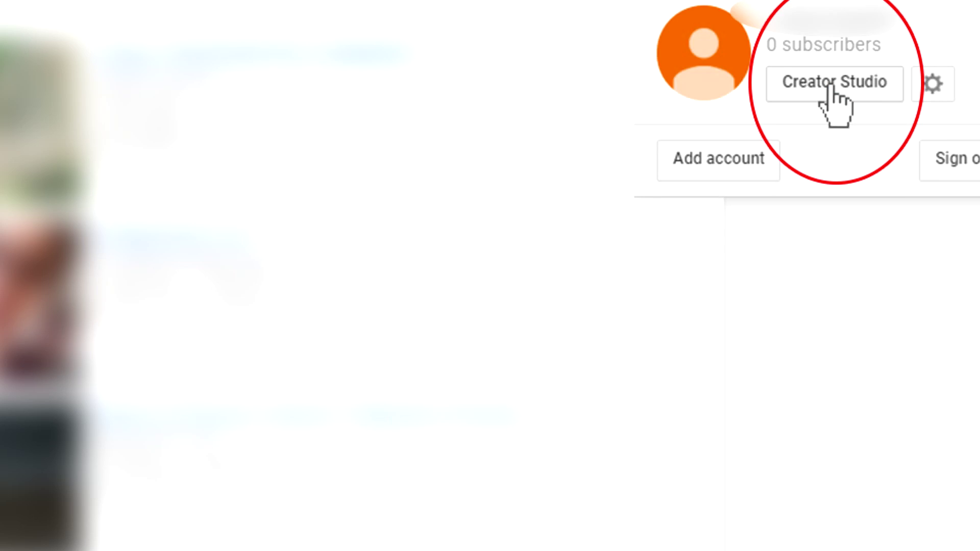
{"action": "left_click", "coordinate": [830, 86]}
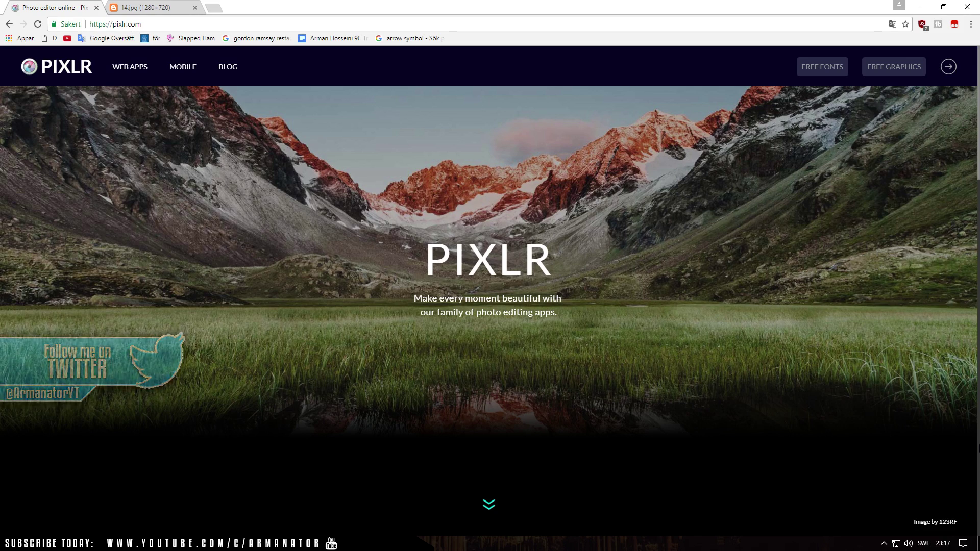
Scroll down pixlr.com and launch the Pixlr Editor web app from its card.
{"action": "scroll", "coordinate": [877, 403], "scroll_direction": "down", "scroll_amount": 2}
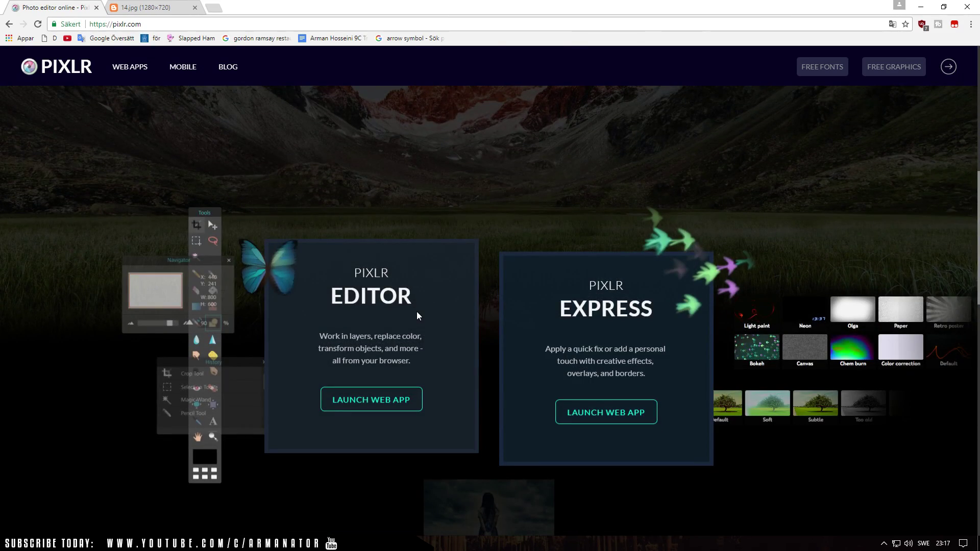
{"action": "left_click", "coordinate": [373, 401]}
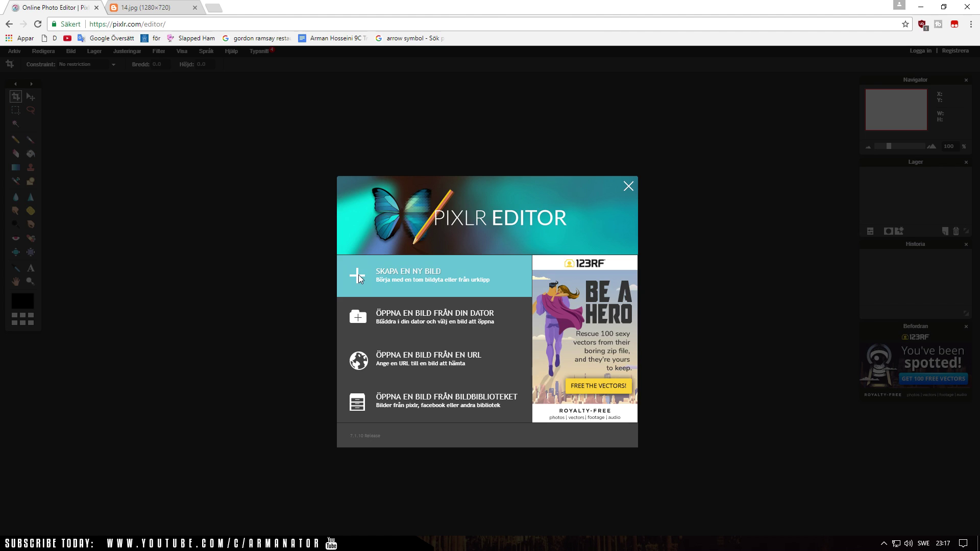
Create a new 1920×1080 image with a transparent background.
{"action": "left_click", "coordinate": [363, 274]}
{"action": "left_click", "coordinate": [455, 300]}
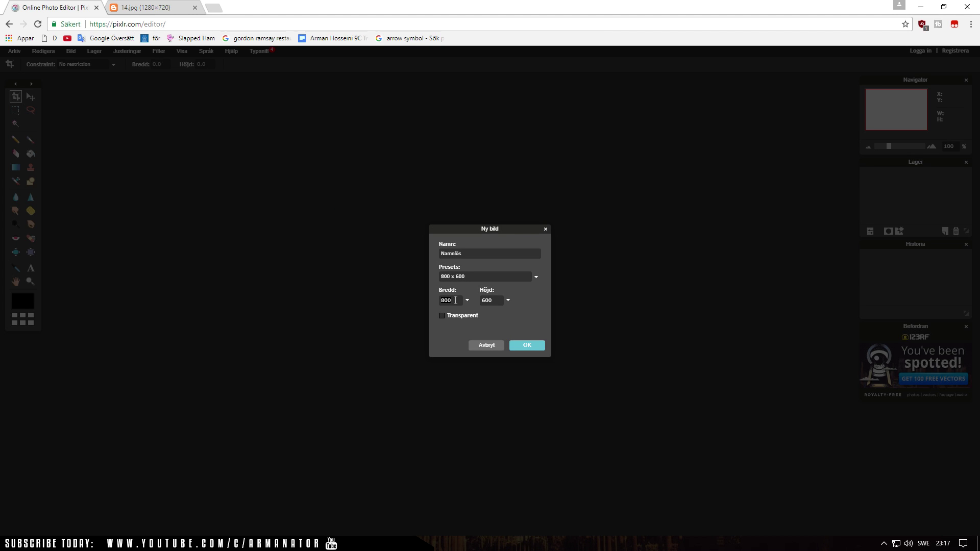
{"action": "type", "text": "1920"}
{"action": "left_click", "coordinate": [487, 300]}
{"action": "type", "text": "108"}
{"action": "left_click", "coordinate": [441, 316]}
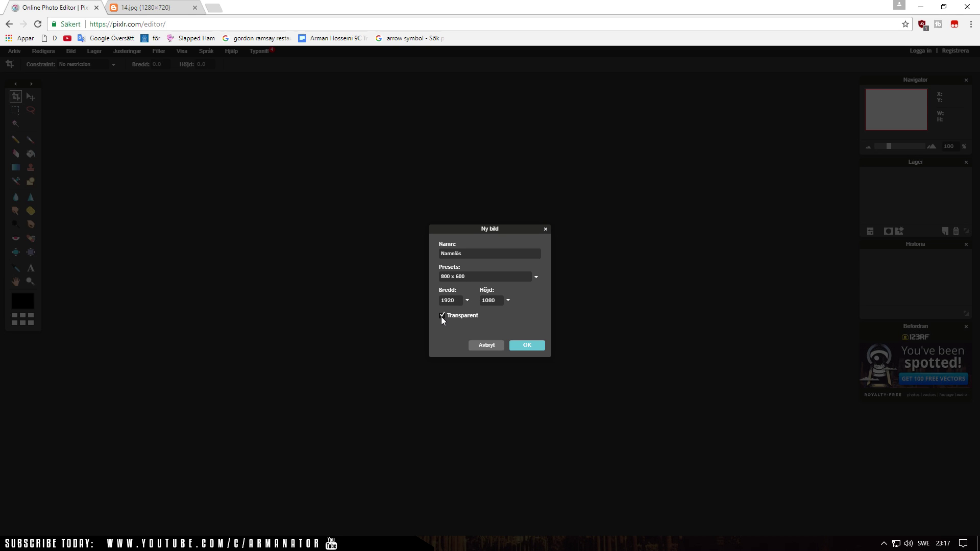
{"action": "left_click", "coordinate": [526, 346]}
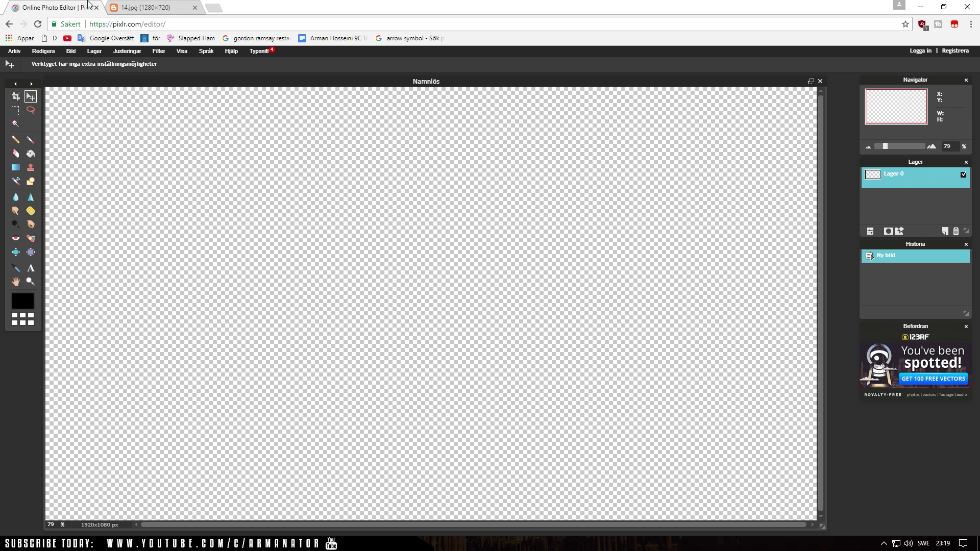
{"action": "left_click", "coordinate": [145, 8]}
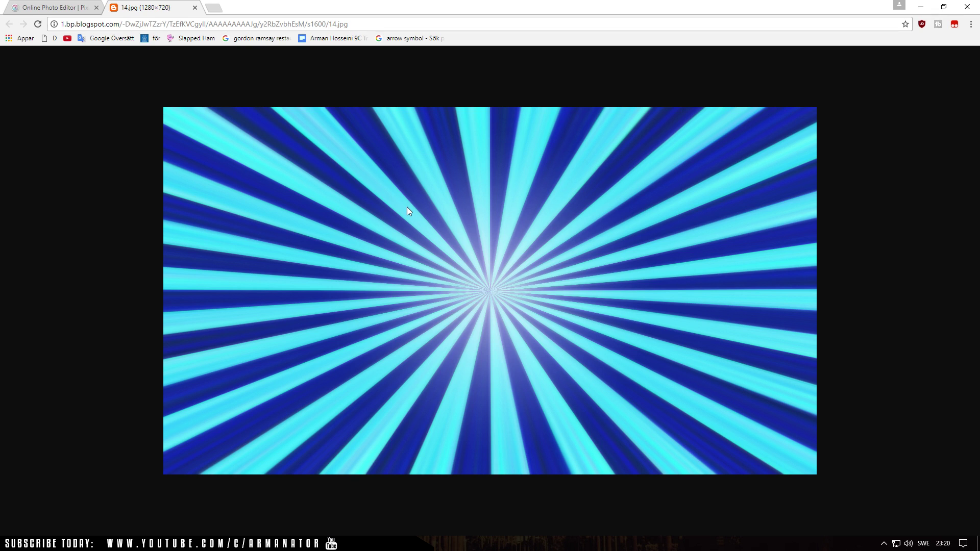
Save the blue sunburst image to the Desktop as thumbnailbackground123.
{"action": "right_click", "coordinate": [380, 238]}
{"action": "left_click", "coordinate": [401, 258]}
{"action": "type", "text": "thumbnailbackground123"}
{"action": "left_click", "coordinate": [404, 259]}
{"action": "left_click", "coordinate": [61, 7]}
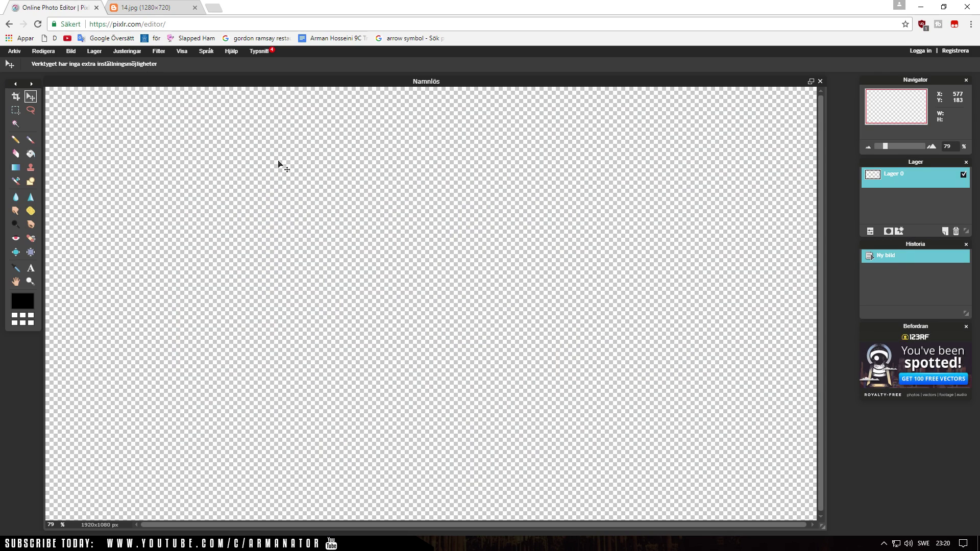
Open the saved thumbnailbackground123 image in Pixlr Editor.
{"action": "left_click", "coordinate": [14, 51]}
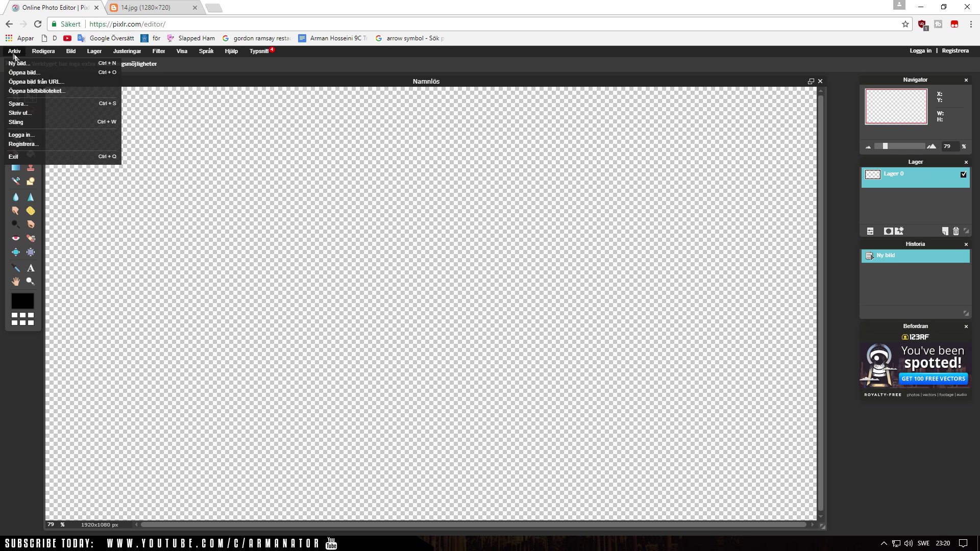
{"action": "left_click", "coordinate": [35, 75]}
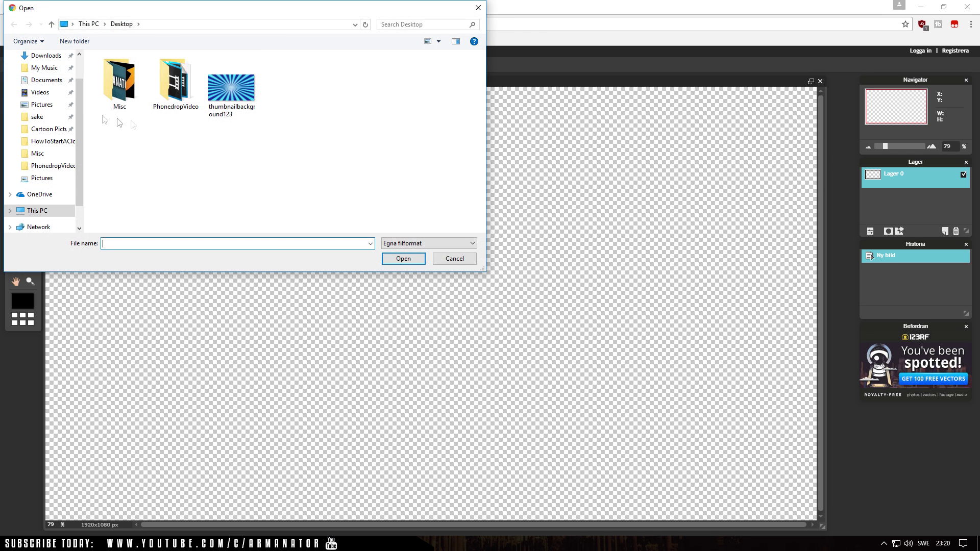
{"action": "left_click", "coordinate": [232, 89]}
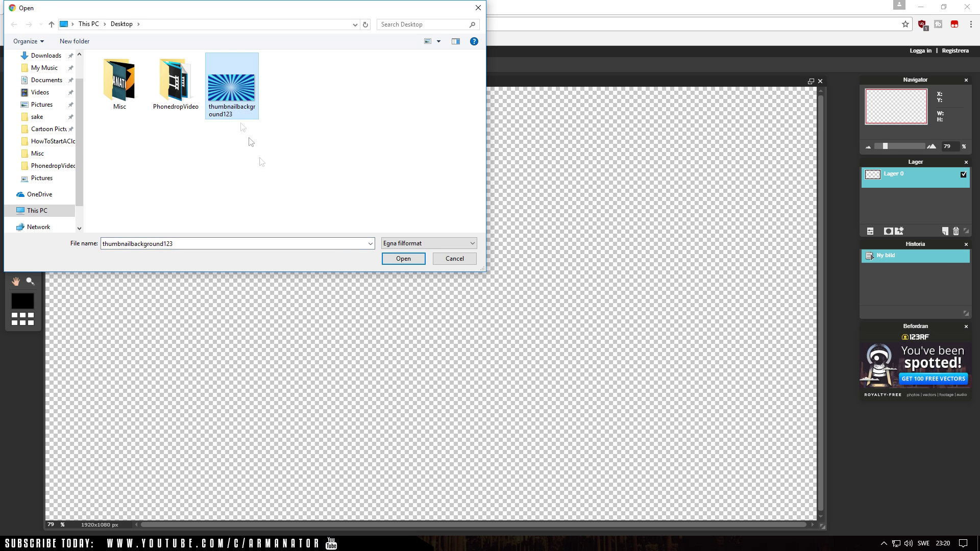
{"action": "left_click", "coordinate": [403, 259]}
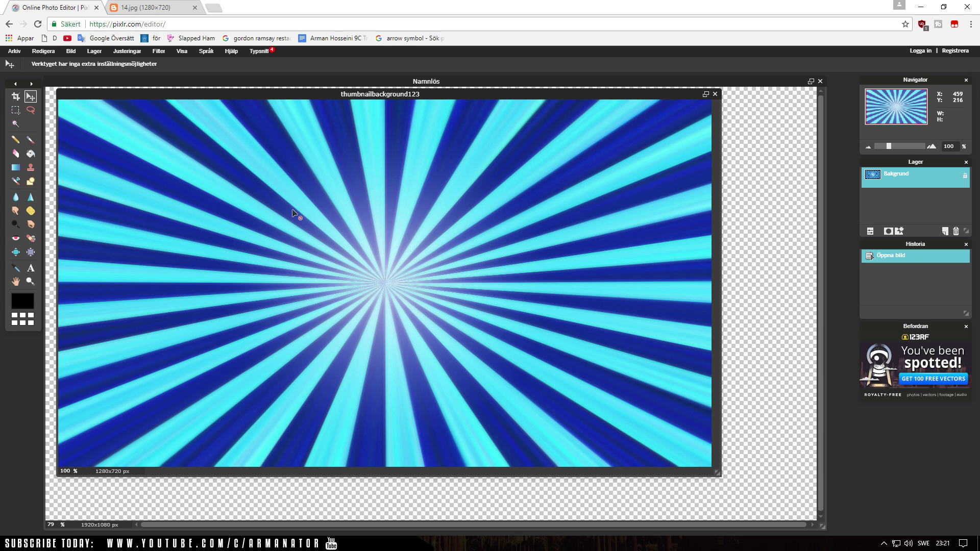
Copy the whole sunburst image and close it without saving.
{"action": "key", "text": "ctrl+a"}
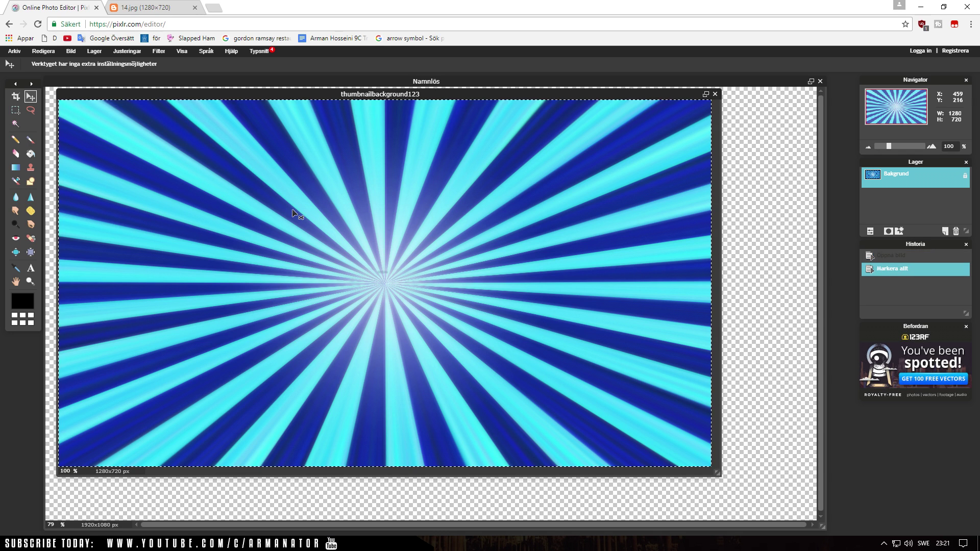
{"action": "key", "text": "ctrl+c"}
{"action": "left_click", "coordinate": [716, 95]}
{"action": "left_click", "coordinate": [506, 314]}
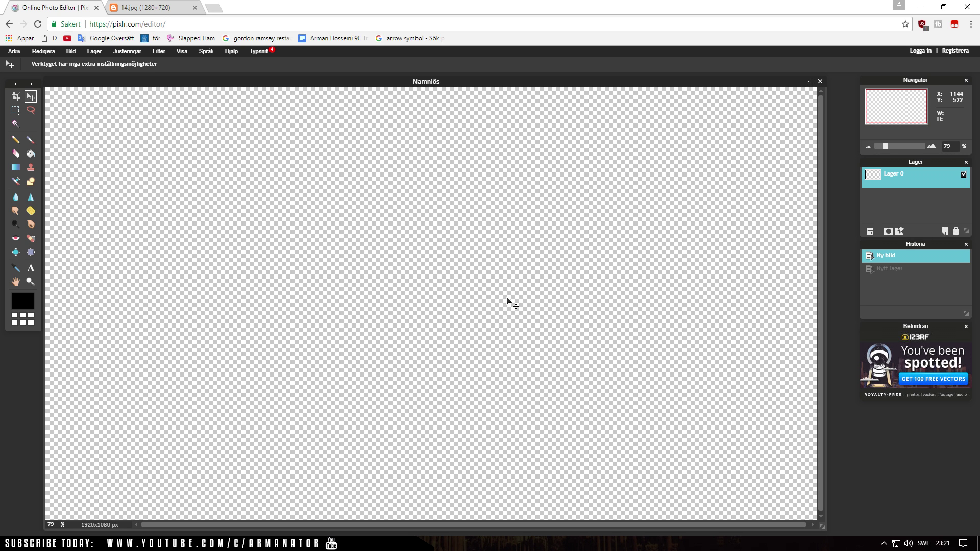
Paste the sunburst as a new layer and free-transform it to fill the 1920×1080 canvas.
{"action": "key", "text": "ctrl+v"}
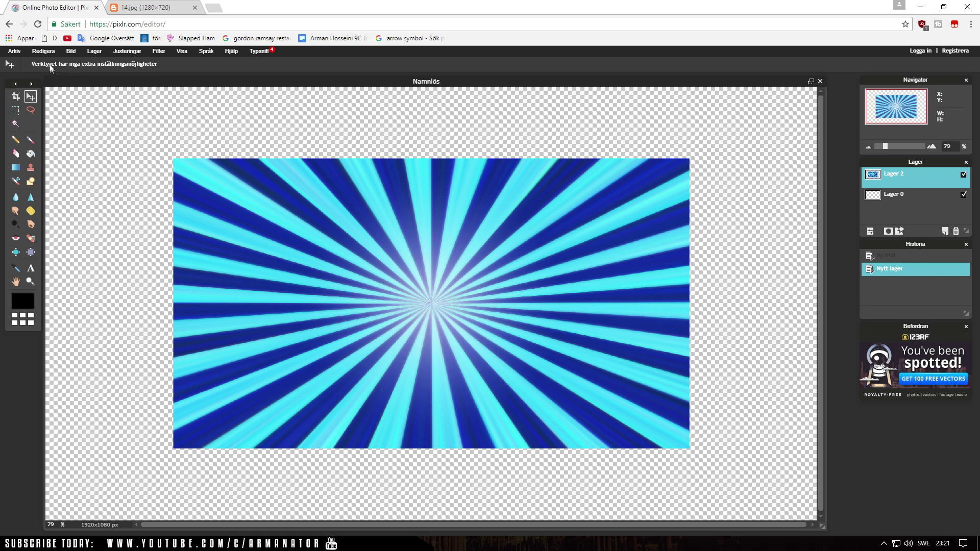
{"action": "left_click", "coordinate": [43, 51]}
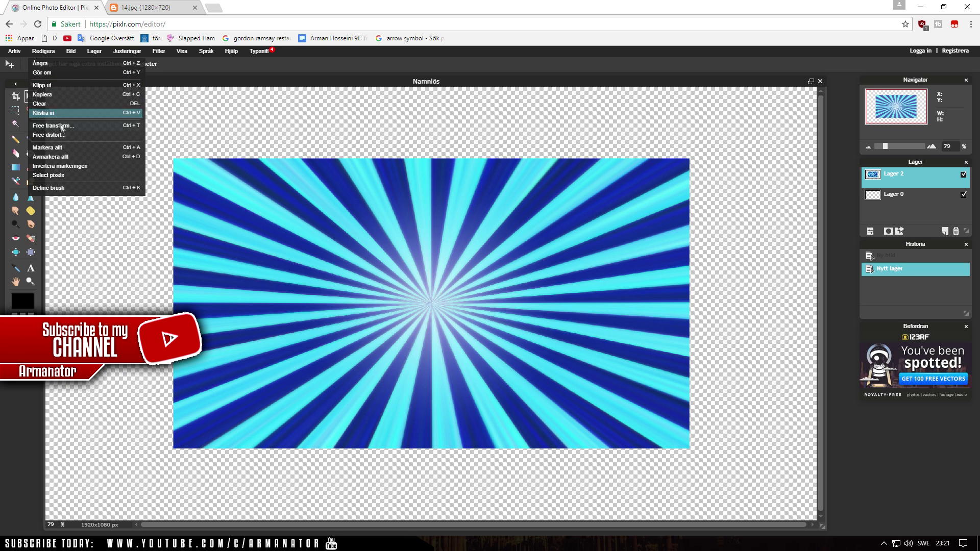
{"action": "left_click", "coordinate": [64, 127]}
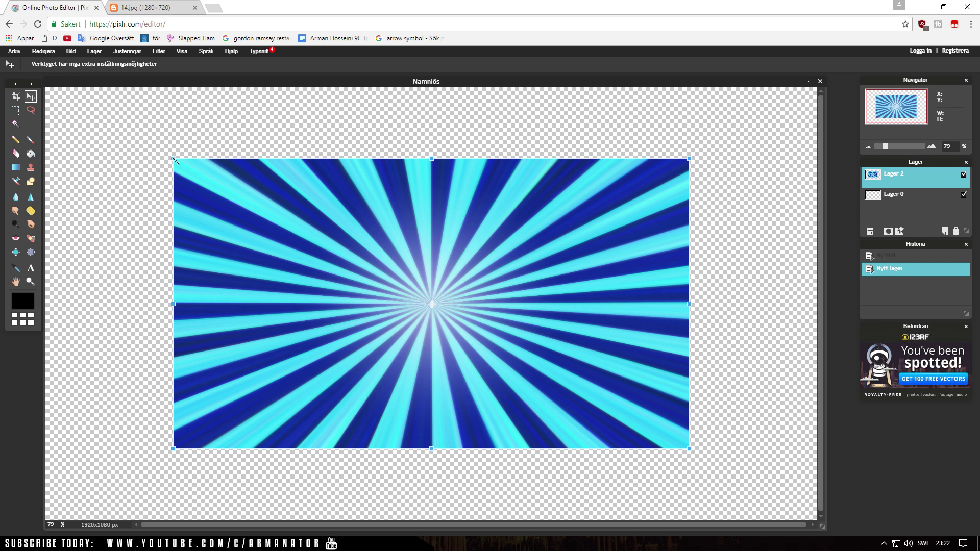
{"action": "left_click_drag", "start_coordinate": [173, 159], "coordinate": [35, 84]}
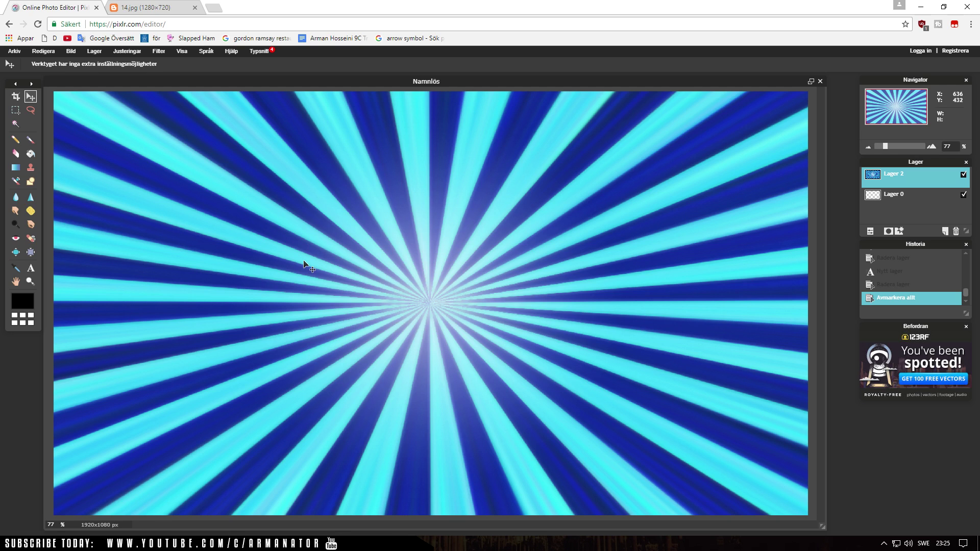
{"action": "left_click", "coordinate": [33, 270]}
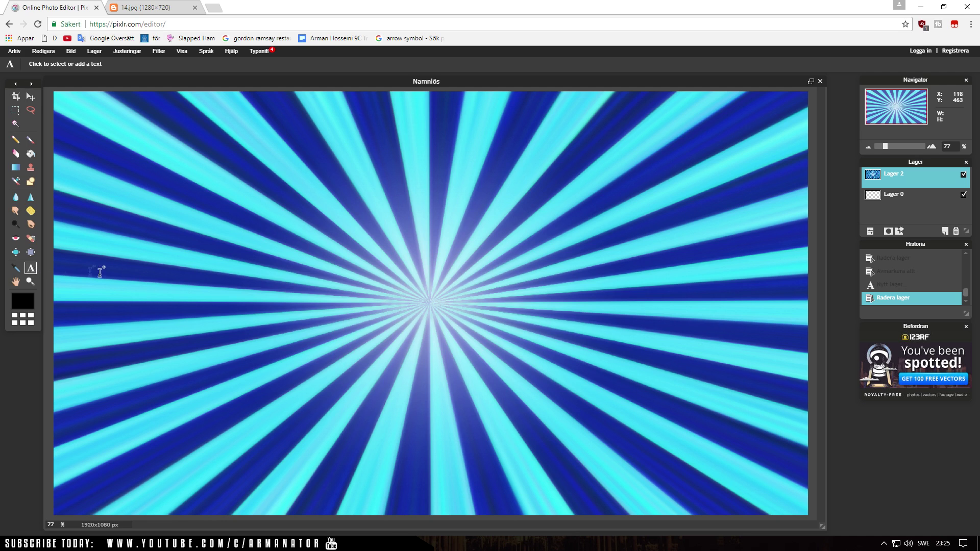
Add the text MY GAMING on the canvas in the Aldo the Apache font.
{"action": "left_click", "coordinate": [228, 253]}
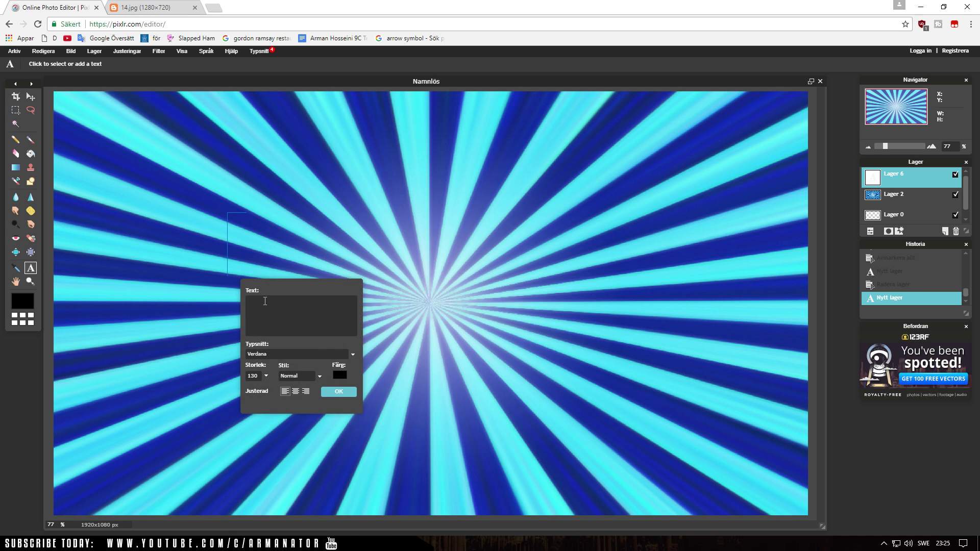
{"action": "type", "text": "MY G"}
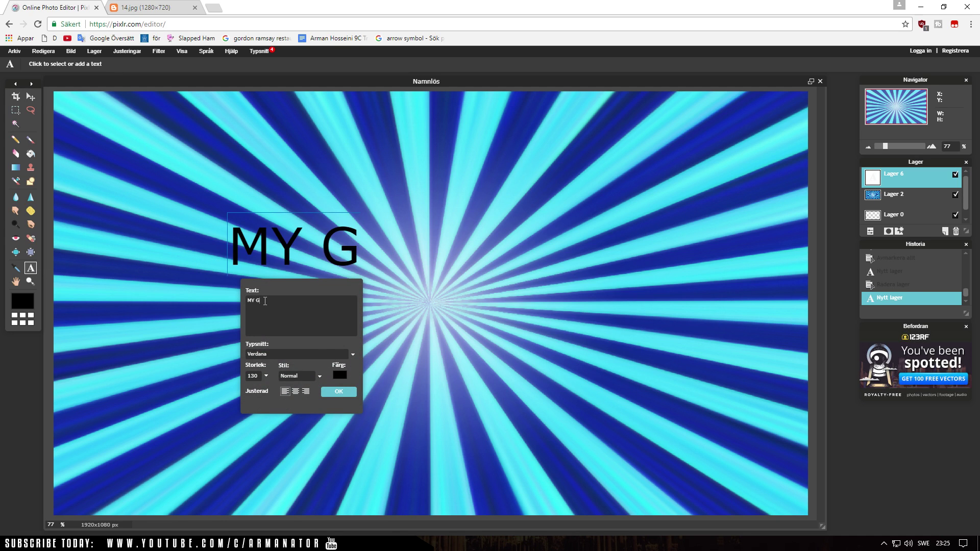
{"action": "type", "text": "AMING"}
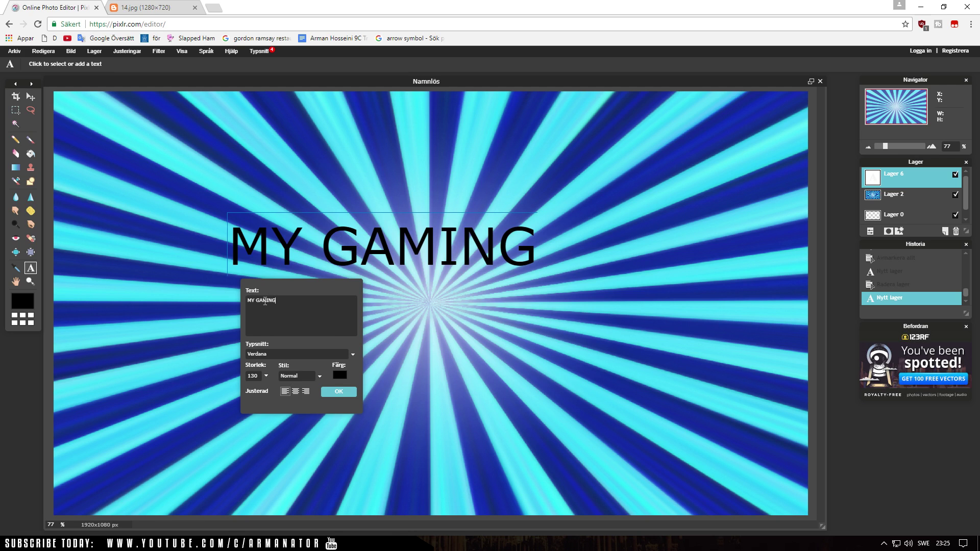
{"action": "key", "text": "ctrl+shift+Left"}
{"action": "key", "text": "ctrl+shift+Left"}
{"action": "left_click", "coordinate": [292, 355]}
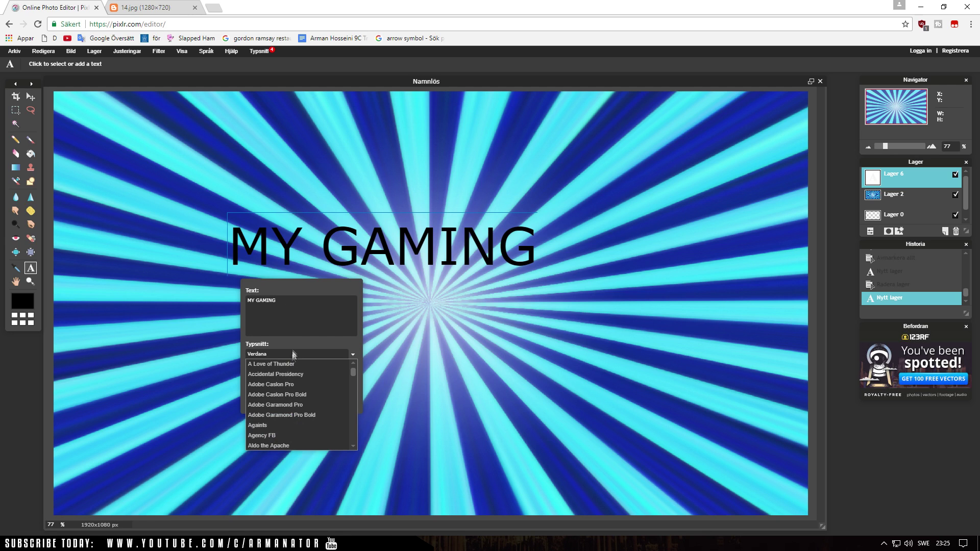
{"action": "left_click", "coordinate": [280, 446]}
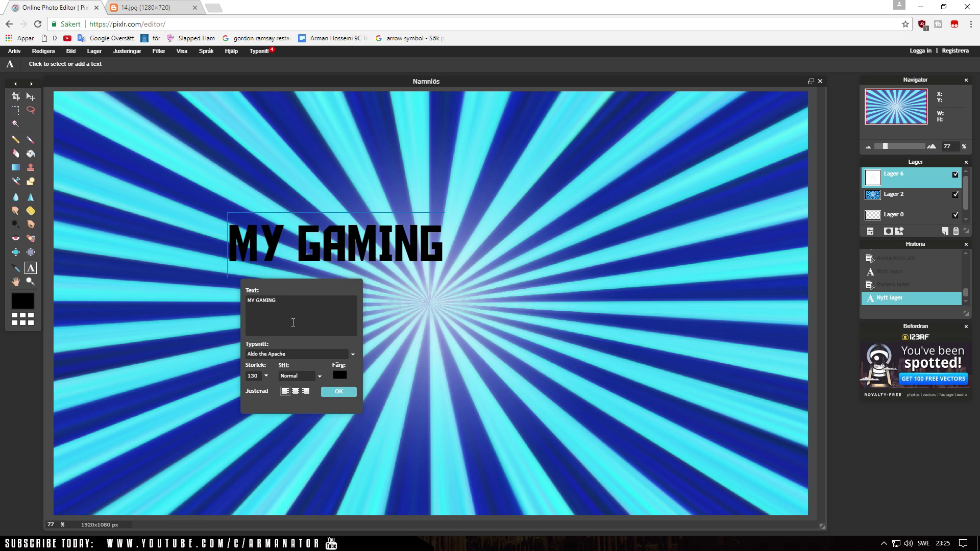
Make the MY GAMING text size 130, normal style and white, then confirm it.
{"action": "left_click_drag", "start_coordinate": [291, 320], "coordinate": [237, 311]}
{"action": "left_click", "coordinate": [265, 378]}
{"action": "left_click", "coordinate": [300, 380]}
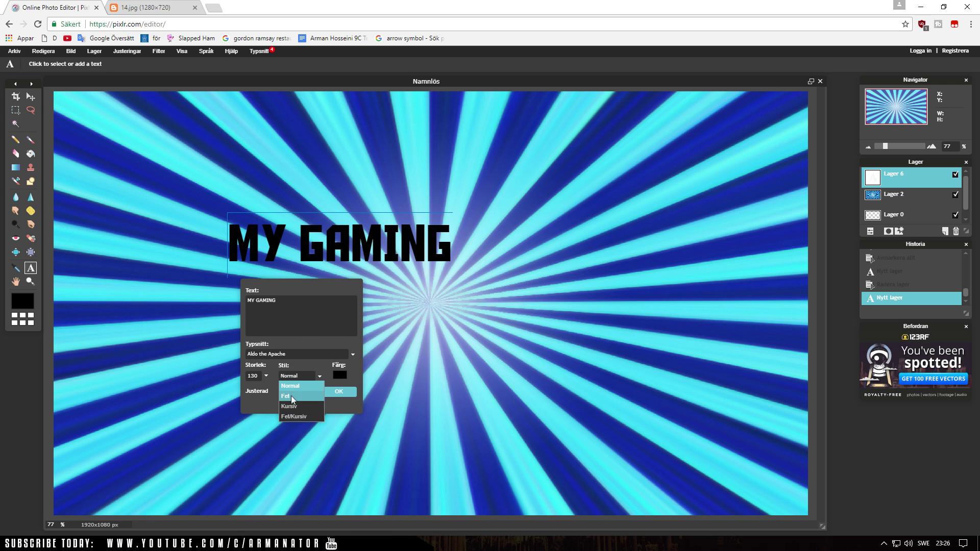
{"action": "left_click", "coordinate": [299, 334]}
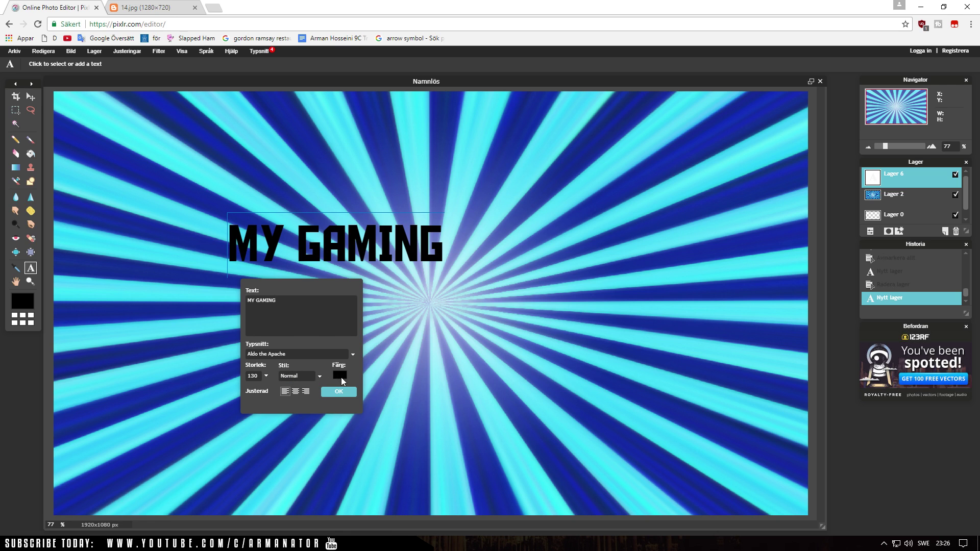
{"action": "left_click", "coordinate": [338, 375]}
{"action": "mouse_move", "coordinate": [437, 247]}
{"action": "left_mouse_down"}
{"action": "mouse_move", "coordinate": [430, 196]}
{"action": "mouse_move", "coordinate": [477, 257]}
{"action": "mouse_move", "coordinate": [376, 258]}
{"action": "mouse_move", "coordinate": [455, 243]}
{"action": "mouse_move", "coordinate": [462, 288]}
{"action": "mouse_move", "coordinate": [416, 298]}
{"action": "mouse_move", "coordinate": [434, 242]}
{"action": "mouse_move", "coordinate": [421, 212]}
{"action": "mouse_move", "coordinate": [467, 217]}
{"action": "mouse_move", "coordinate": [477, 247]}
{"action": "mouse_move", "coordinate": [468, 282]}
{"action": "mouse_move", "coordinate": [477, 272]}
{"action": "mouse_move", "coordinate": [428, 252]}
{"action": "mouse_move", "coordinate": [464, 248]}
{"action": "mouse_move", "coordinate": [431, 211]}
{"action": "left_mouse_up"}
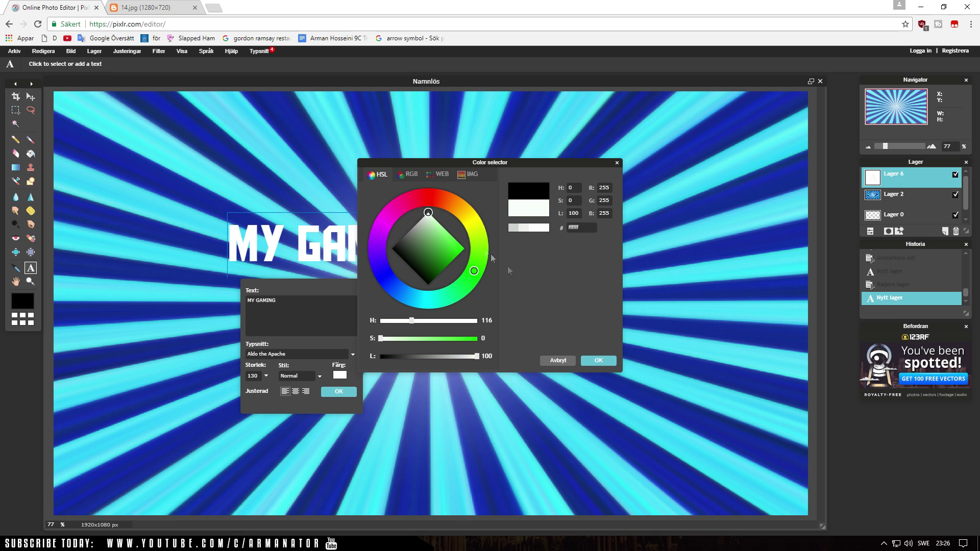
{"action": "left_click", "coordinate": [592, 360]}
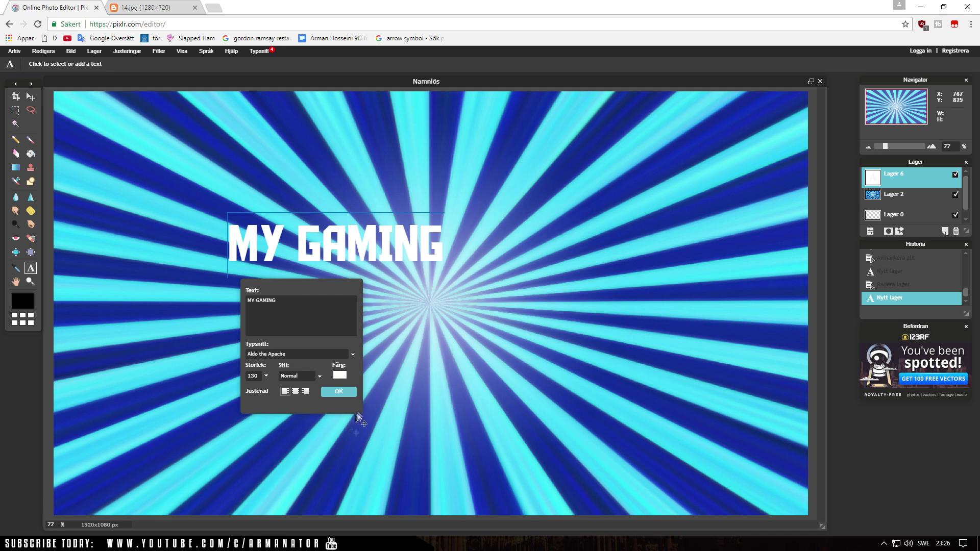
{"action": "left_click", "coordinate": [340, 391]}
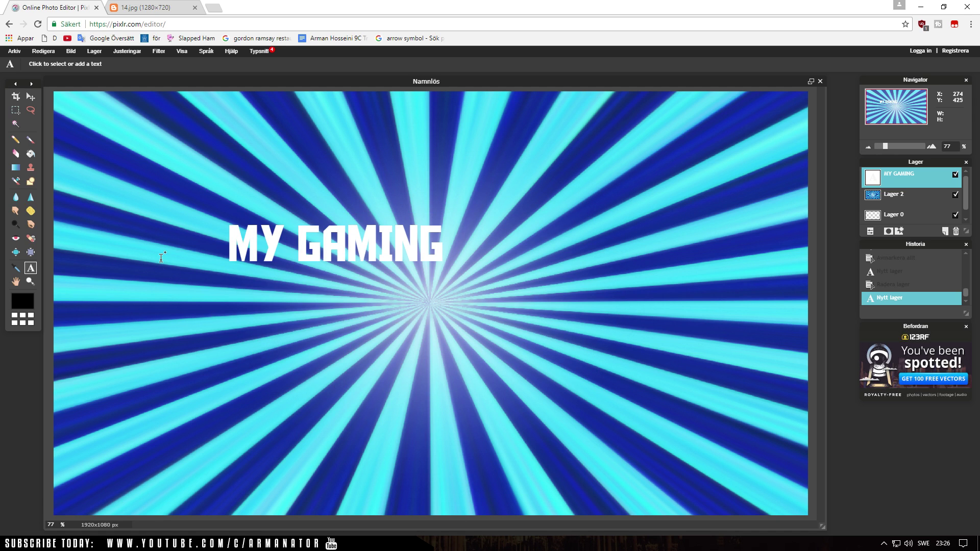
Rasterise the MY GAMING layer and free-transform it larger across the image.
{"action": "left_click", "coordinate": [29, 96]}
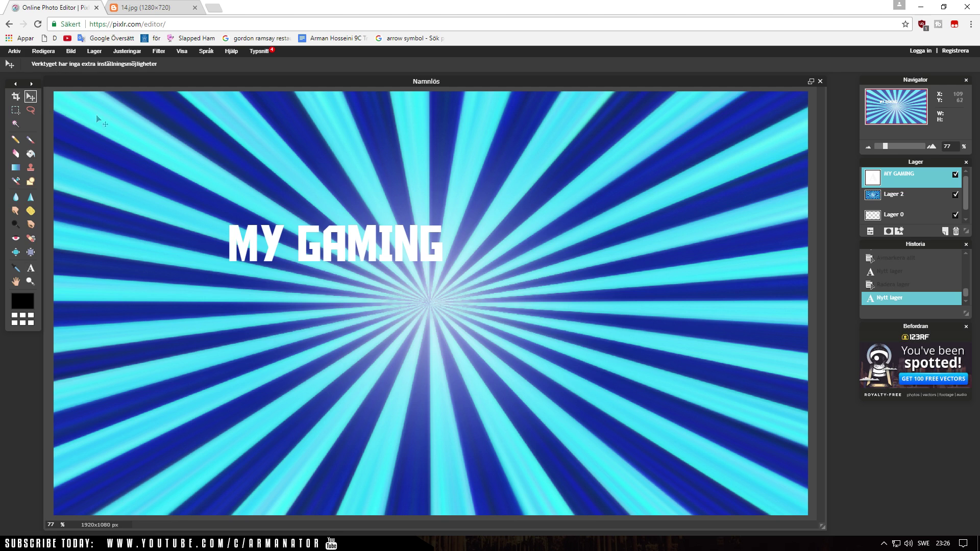
{"action": "right_click", "coordinate": [898, 176]}
{"action": "left_click", "coordinate": [908, 256]}
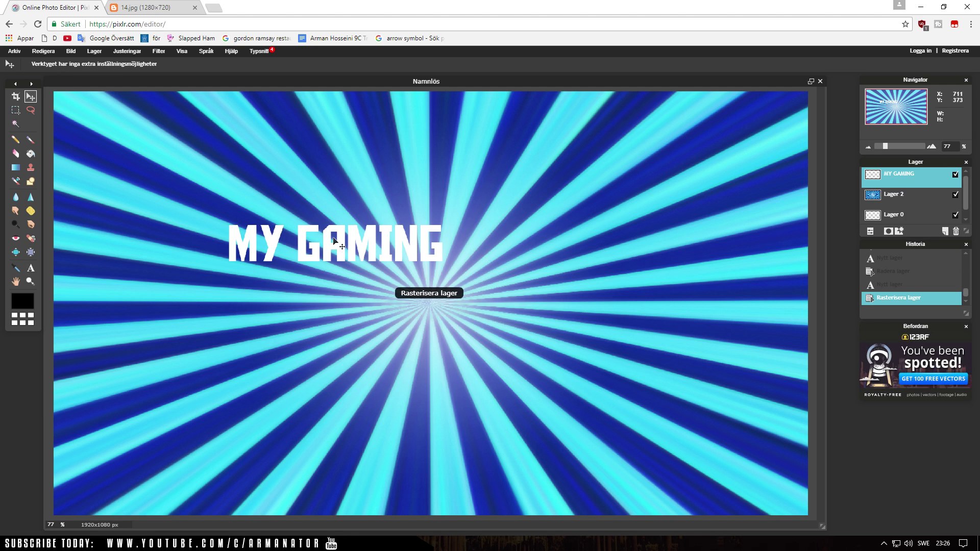
{"action": "left_click", "coordinate": [44, 51]}
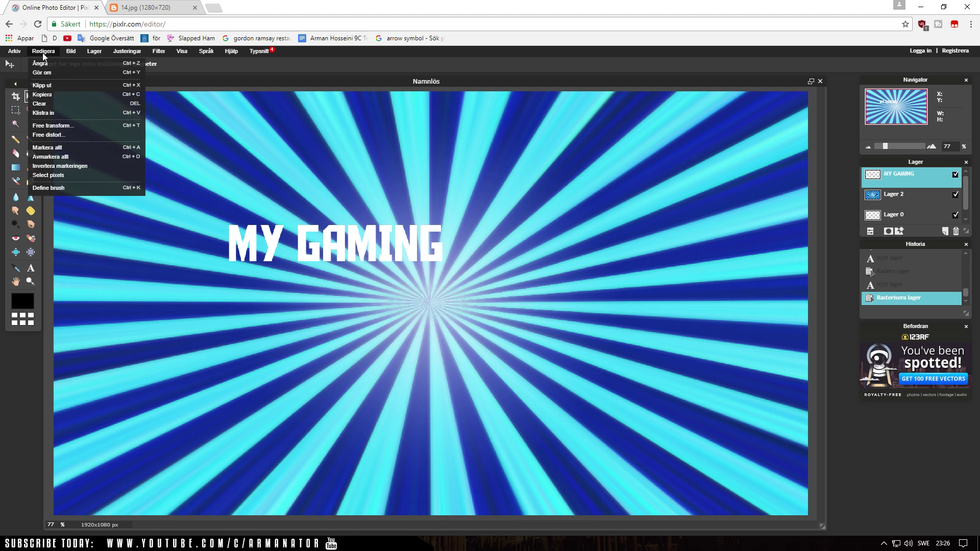
{"action": "left_click", "coordinate": [72, 126]}
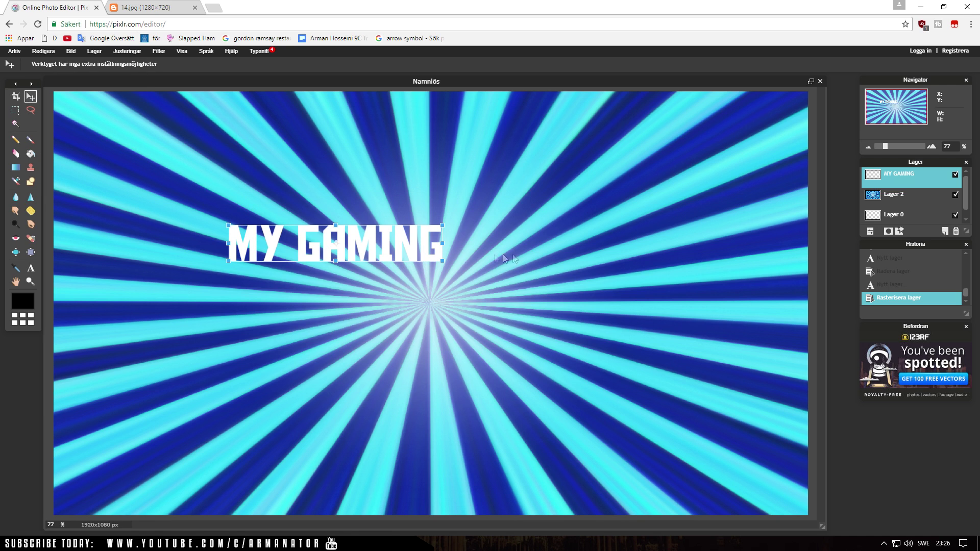
{"action": "left_click_drag", "start_coordinate": [444, 262], "coordinate": [594, 288]}
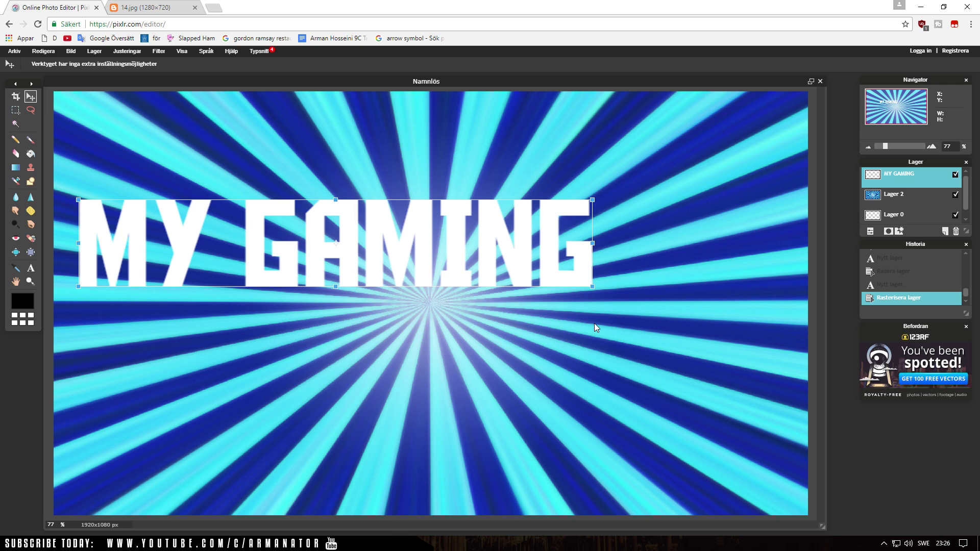
{"action": "mouse_move", "coordinate": [592, 287]}
{"action": "left_mouse_down"}
{"action": "mouse_move", "coordinate": [563, 252]}
{"action": "mouse_move", "coordinate": [574, 281]}
{"action": "mouse_move", "coordinate": [525, 268]}
{"action": "mouse_move", "coordinate": [583, 295]}
{"action": "left_mouse_up"}
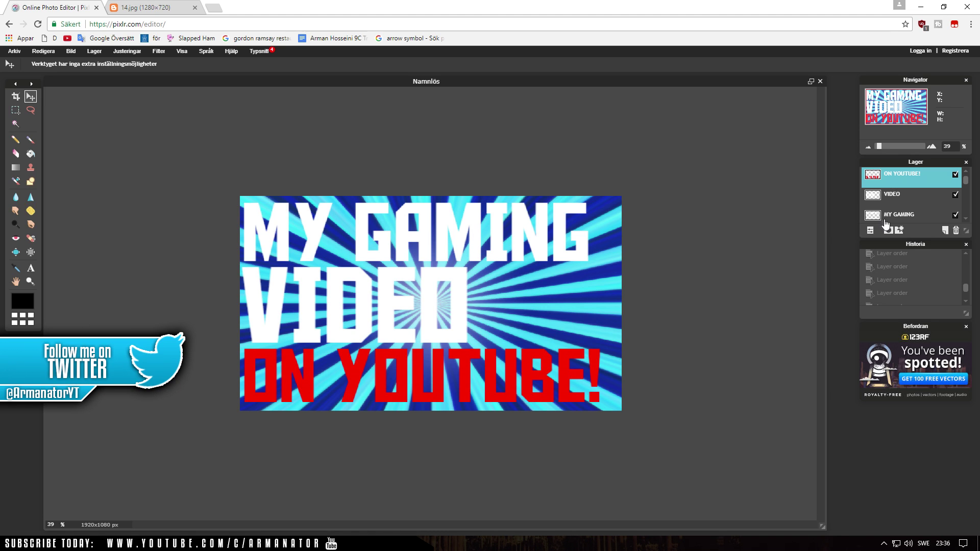
Give the MY GAMING layer a larger drop shadow and an outer glow at 29 opacity.
{"action": "left_click", "coordinate": [885, 223]}
{"action": "right_click", "coordinate": [896, 214]}
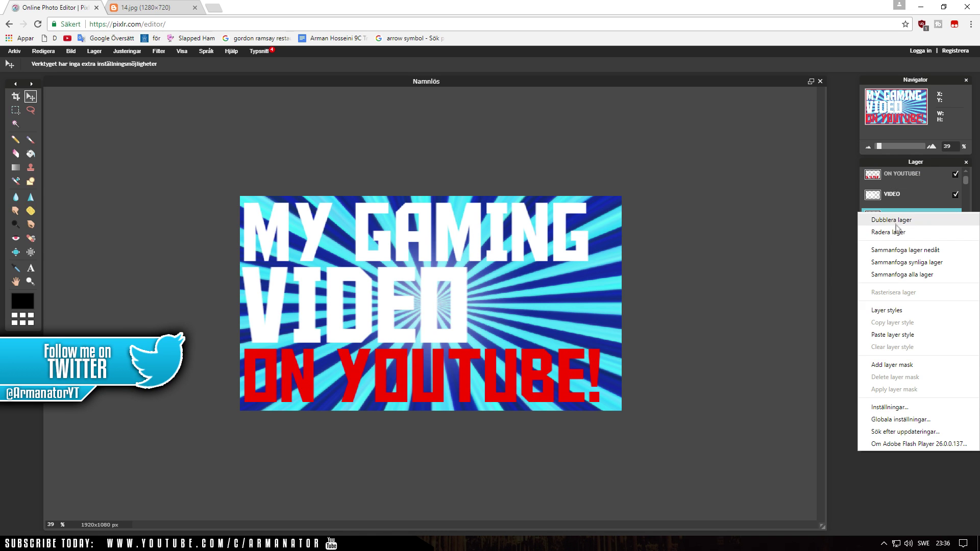
{"action": "left_click", "coordinate": [901, 309]}
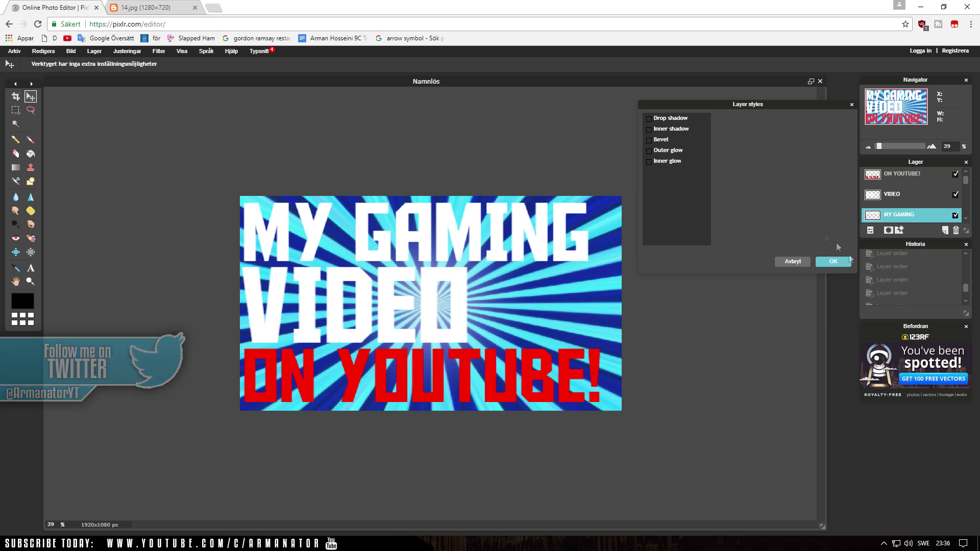
{"action": "left_click", "coordinate": [648, 119]}
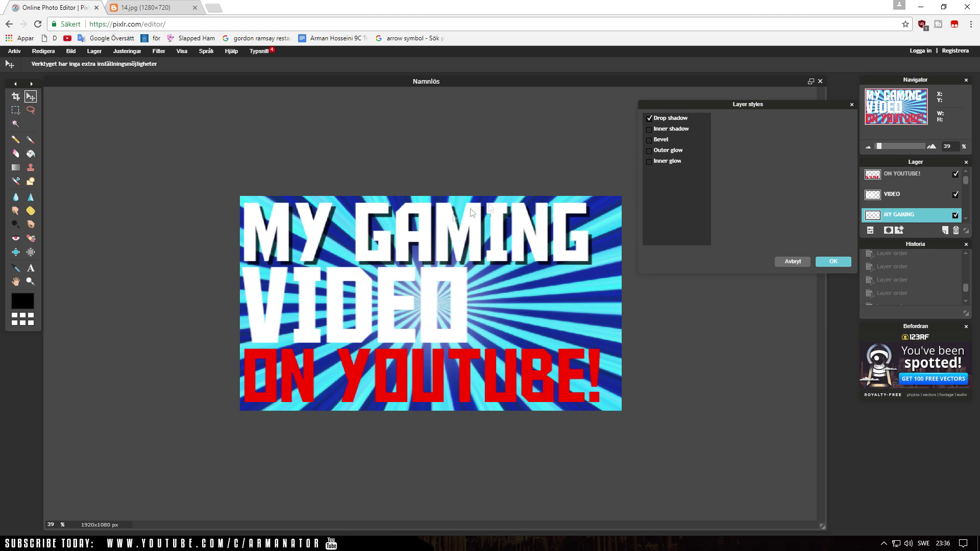
{"action": "left_click", "coordinate": [664, 119]}
{"action": "left_click_drag", "start_coordinate": [771, 154], "coordinate": [789, 153]}
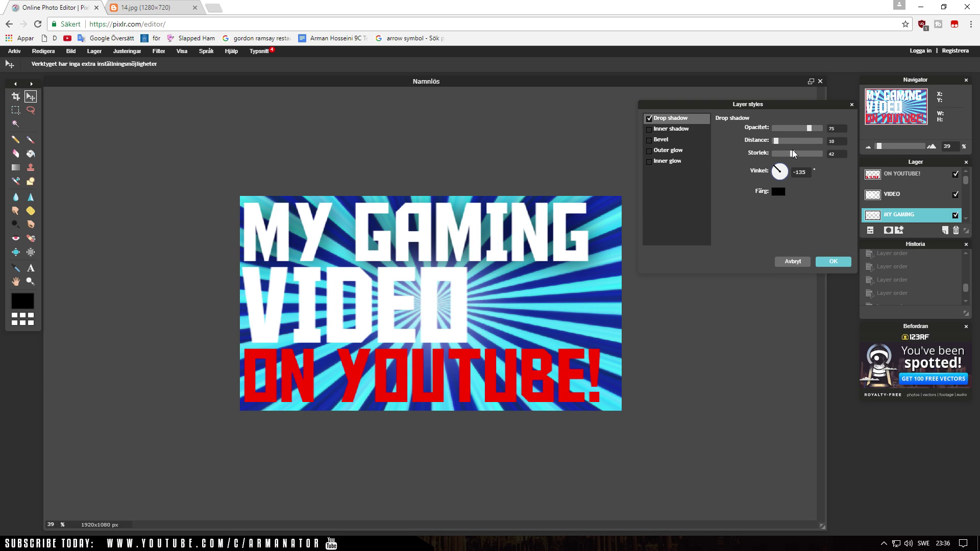
{"action": "left_click", "coordinate": [661, 151]}
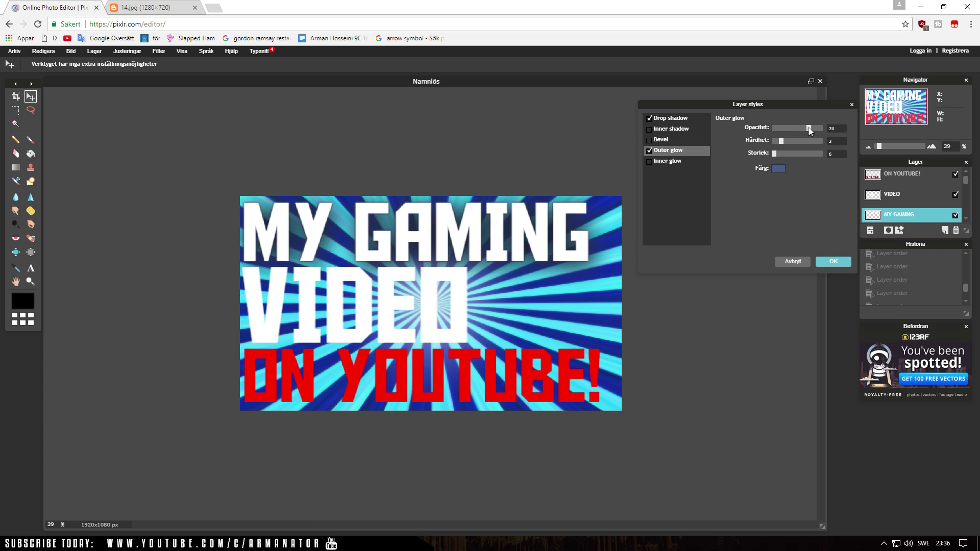
{"action": "left_click_drag", "start_coordinate": [797, 126], "coordinate": [790, 126]}
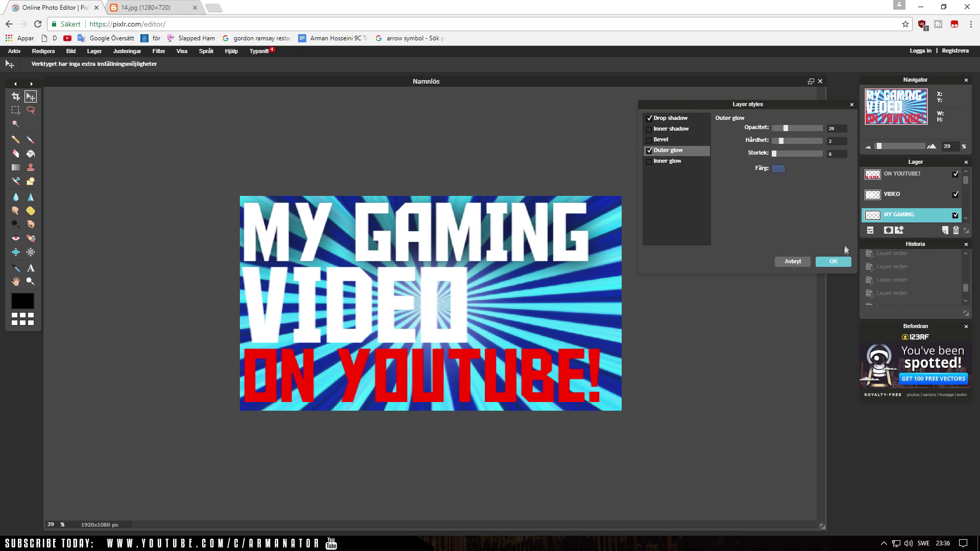
{"action": "left_click", "coordinate": [832, 262]}
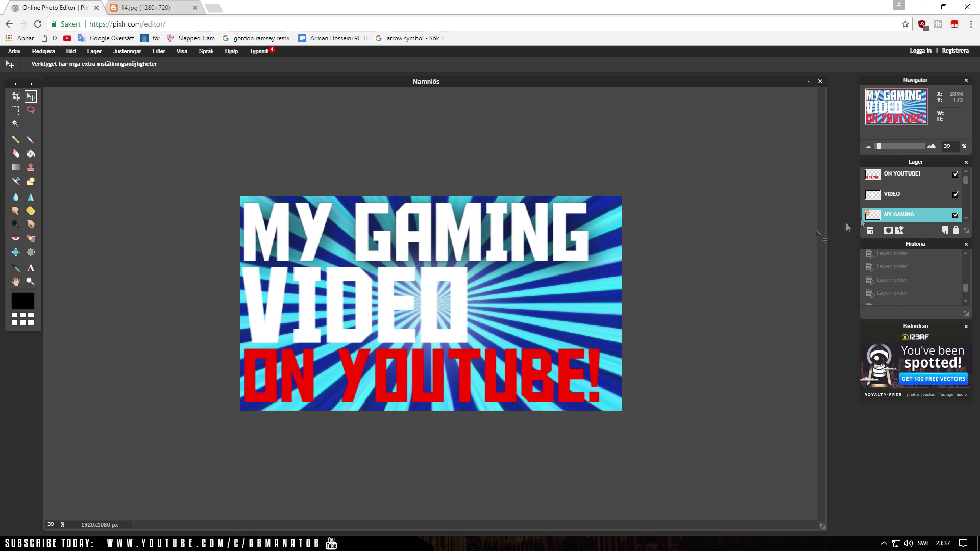
Copy the MY GAMING layer style and paste it onto the VIDEO and ON YOUTUBE! layers.
{"action": "right_click", "coordinate": [894, 213]}
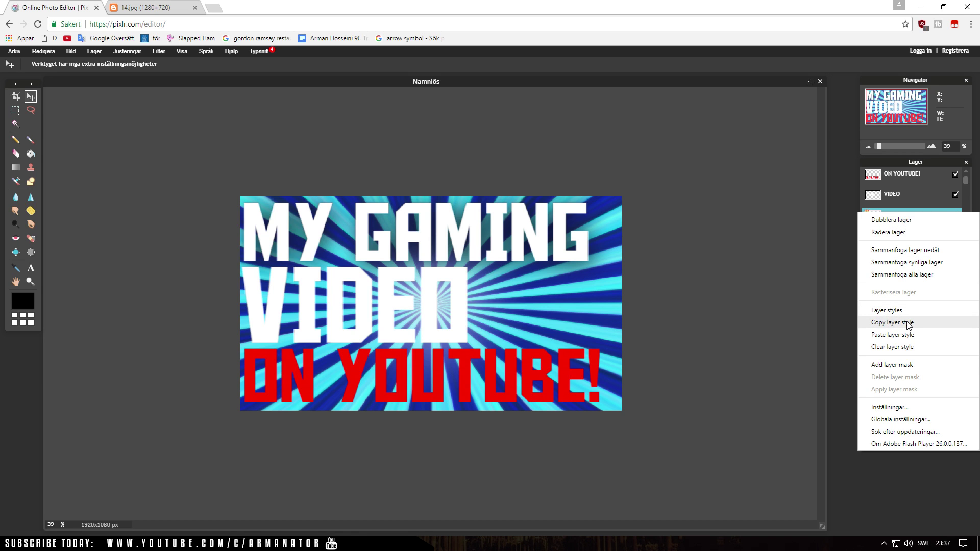
{"action": "left_click", "coordinate": [906, 323]}
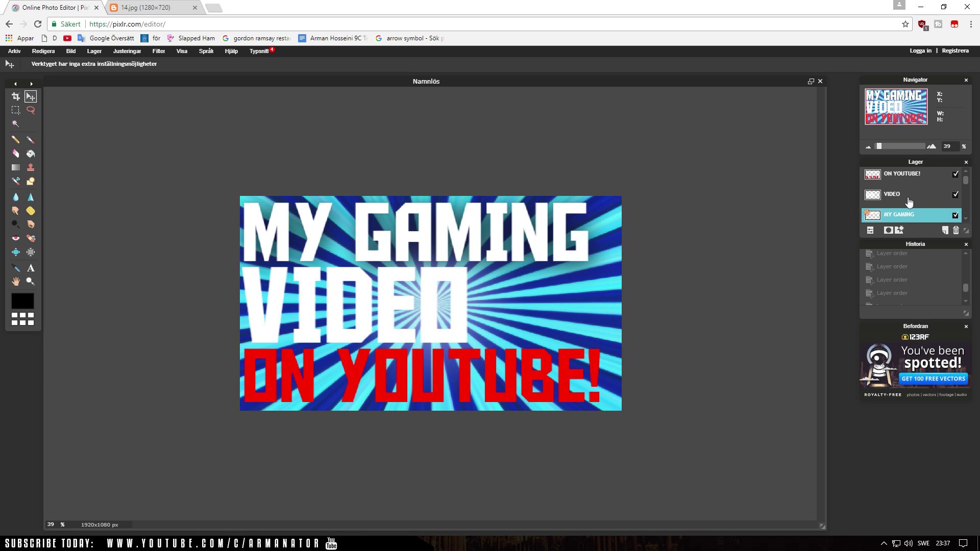
{"action": "right_click", "coordinate": [897, 196]}
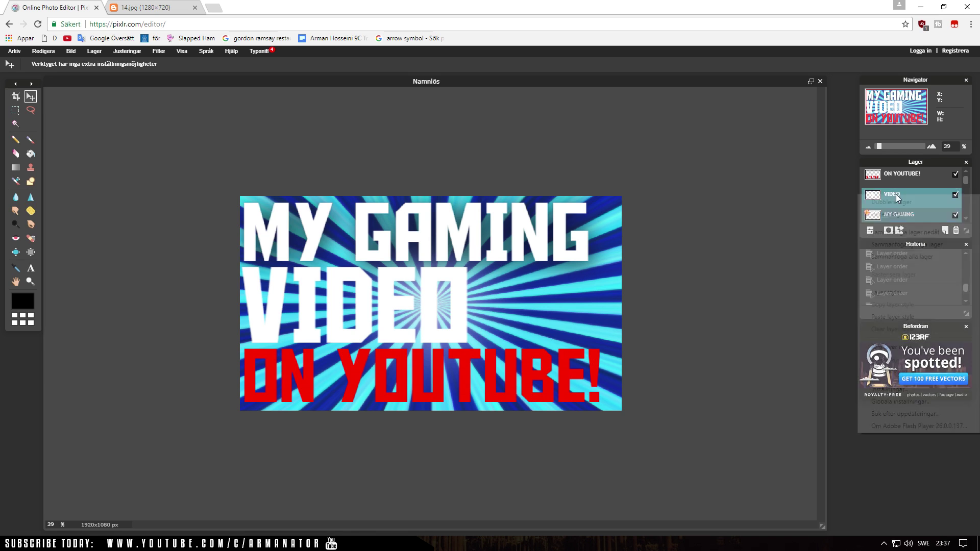
{"action": "left_click", "coordinate": [902, 317]}
{"action": "right_click", "coordinate": [890, 181]}
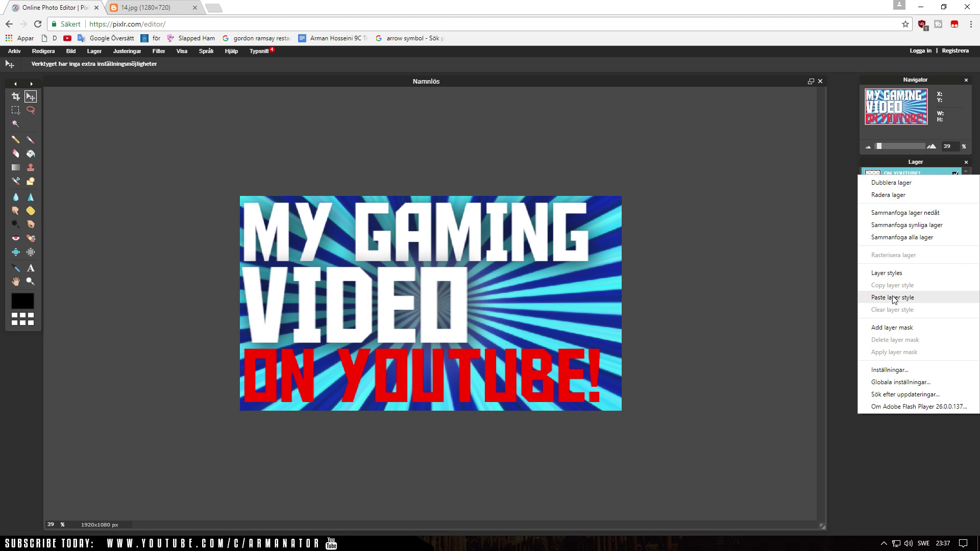
{"action": "left_click", "coordinate": [893, 298]}
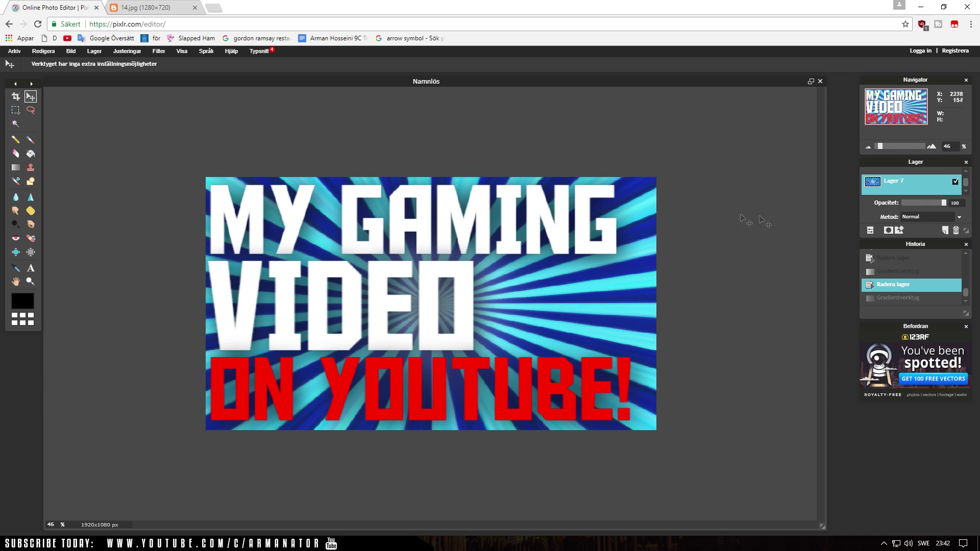
Add a new layer beneath Lager 7 and fill it with a dark blue-to-black linear gradient.
{"action": "left_click", "coordinate": [944, 231]}
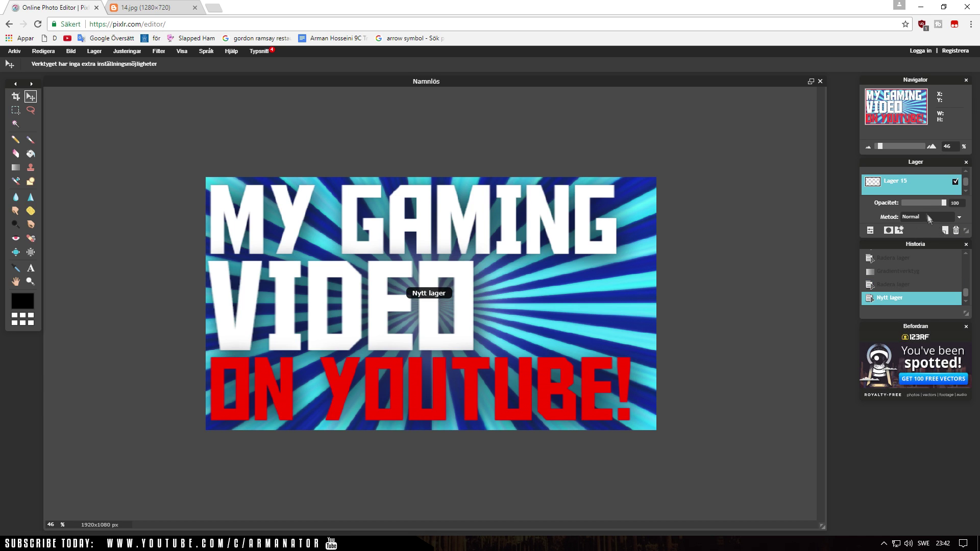
{"action": "left_click_drag", "start_coordinate": [902, 172], "coordinate": [900, 194]}
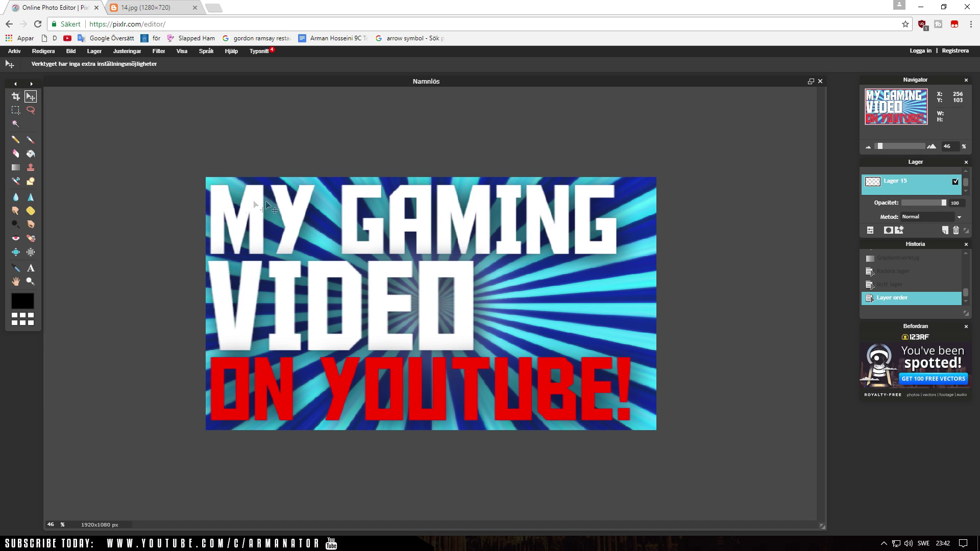
{"action": "left_click", "coordinate": [15, 169]}
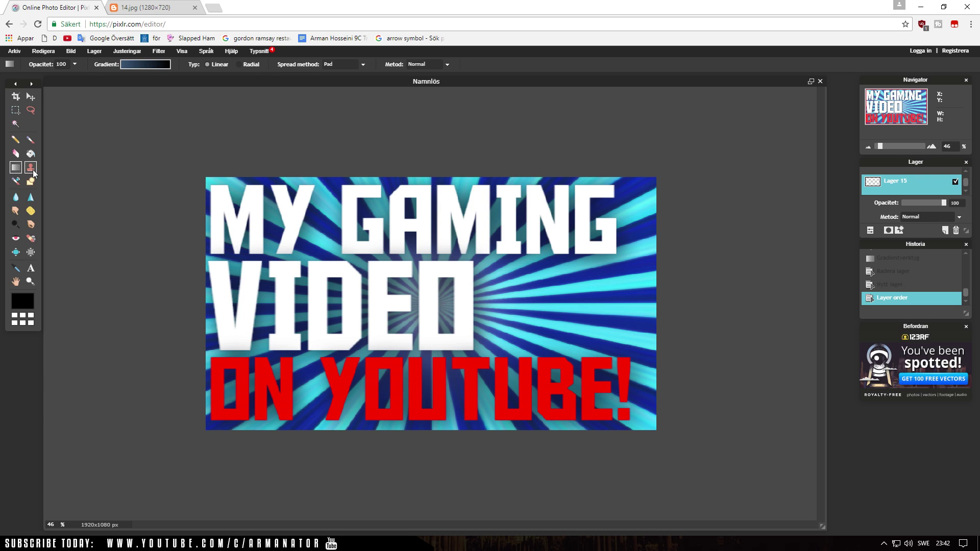
{"action": "left_click", "coordinate": [131, 67]}
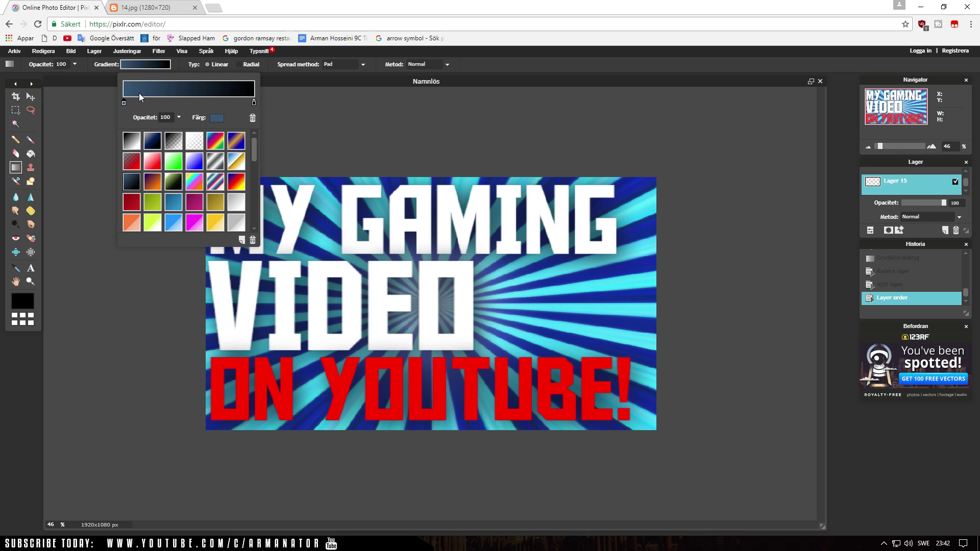
{"action": "left_click", "coordinate": [94, 113]}
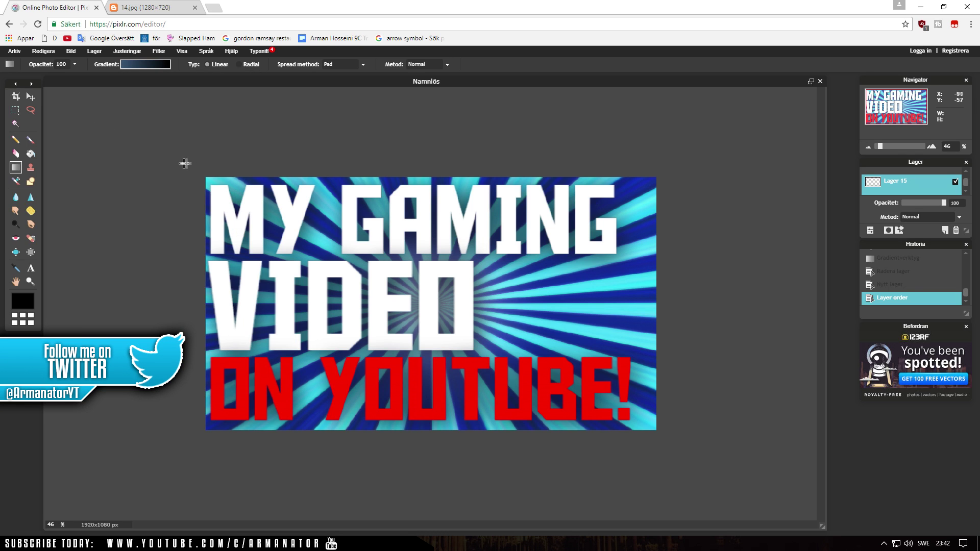
{"action": "left_click_drag", "start_coordinate": [214, 182], "coordinate": [708, 458]}
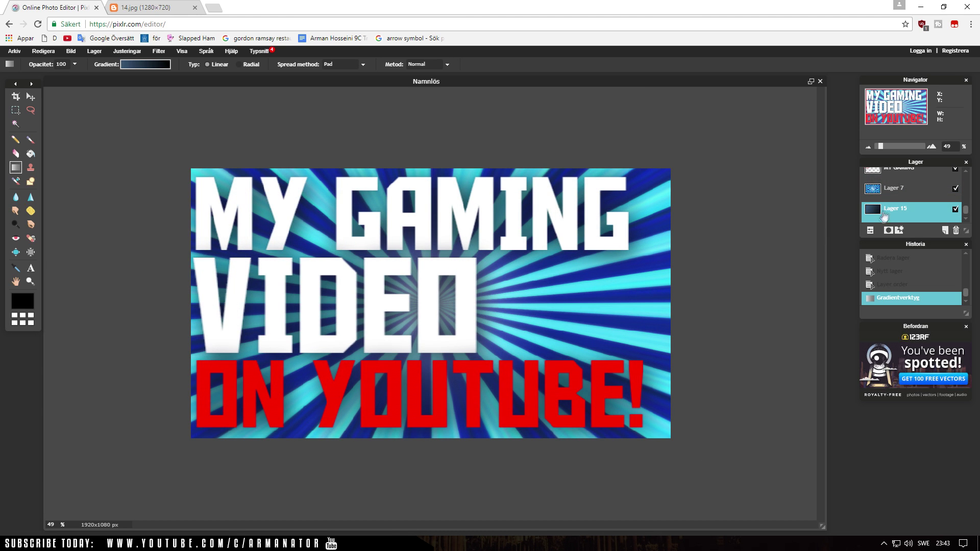
Lower the sunburst layer Lager 7's opacity to 27.
{"action": "left_click", "coordinate": [891, 191]}
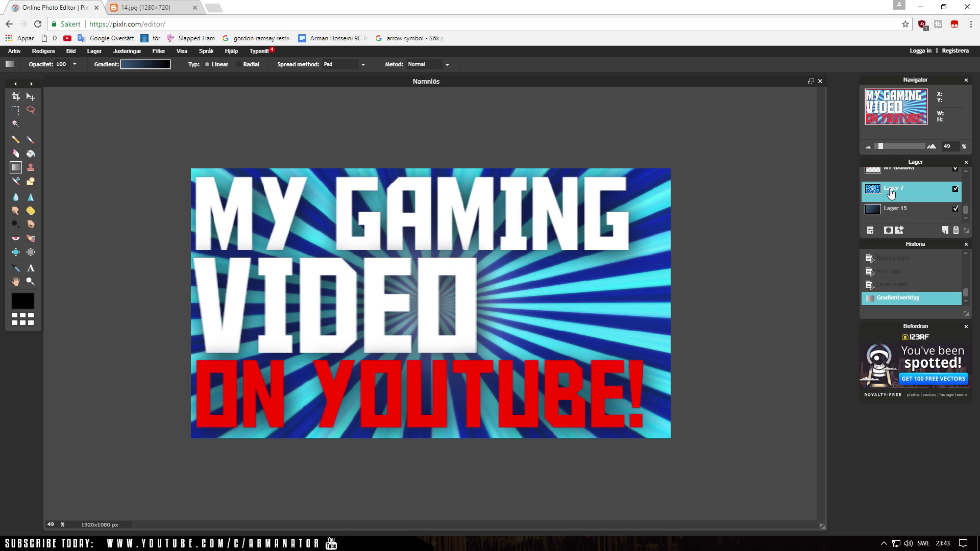
{"action": "left_click", "coordinate": [870, 230]}
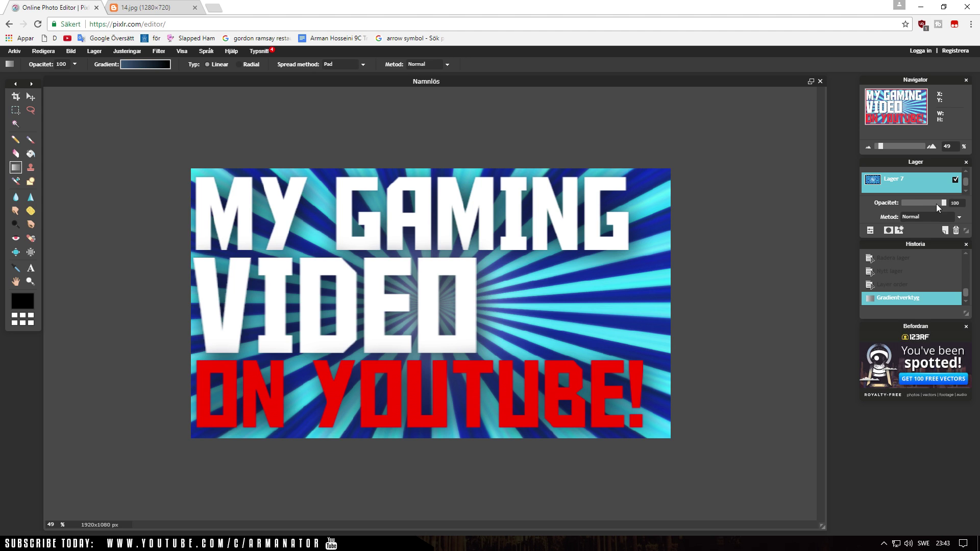
{"action": "left_click_drag", "start_coordinate": [939, 203], "coordinate": [913, 204]}
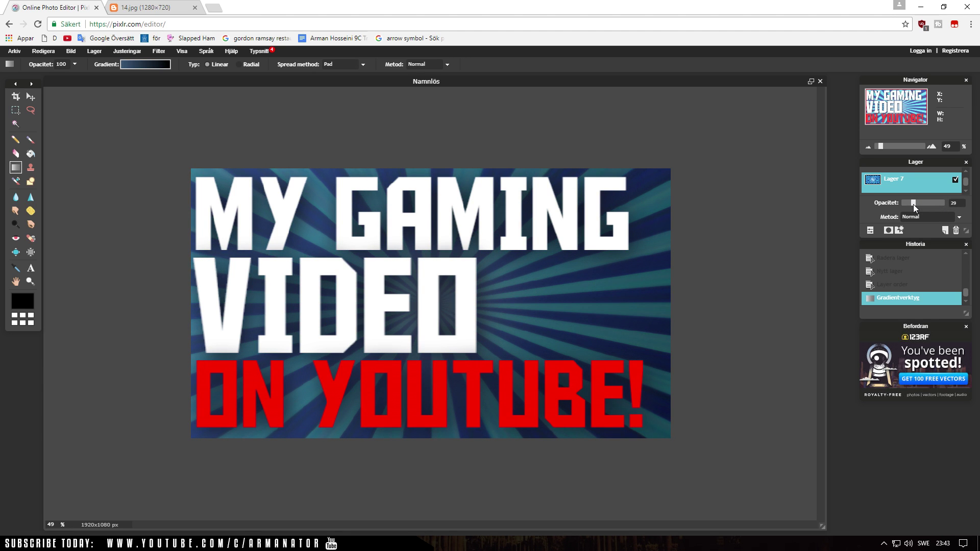
{"action": "left_click_drag", "start_coordinate": [914, 205], "coordinate": [911, 204]}
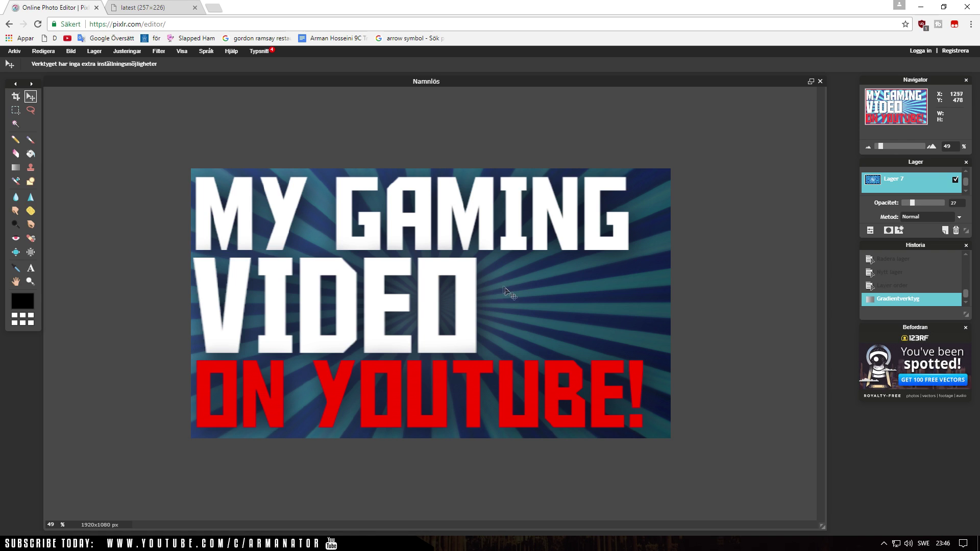
Save the Chrome controller image as 'Gamingcontrollerpng', then return to the Pixlr Editor tab.
{"action": "left_click", "coordinate": [149, 7]}
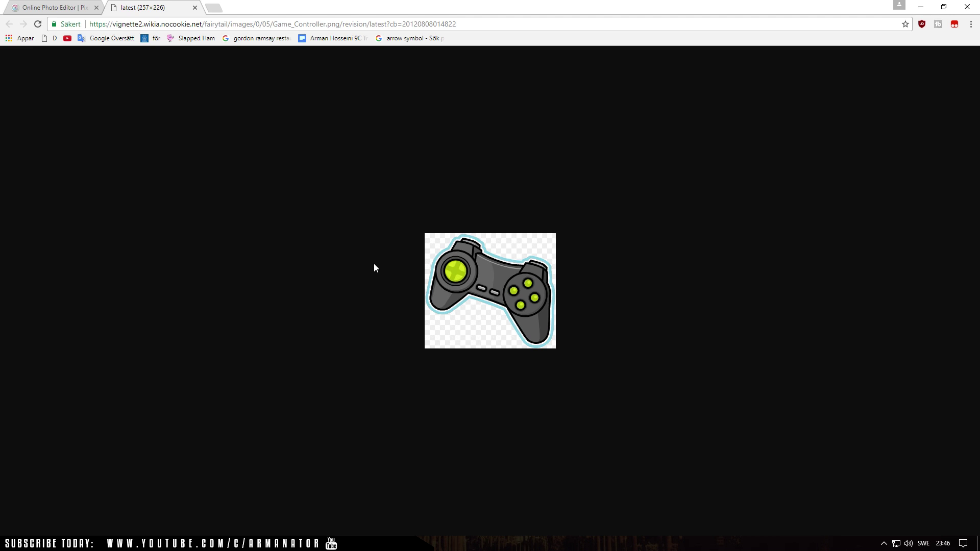
{"action": "left_click", "coordinate": [67, 4]}
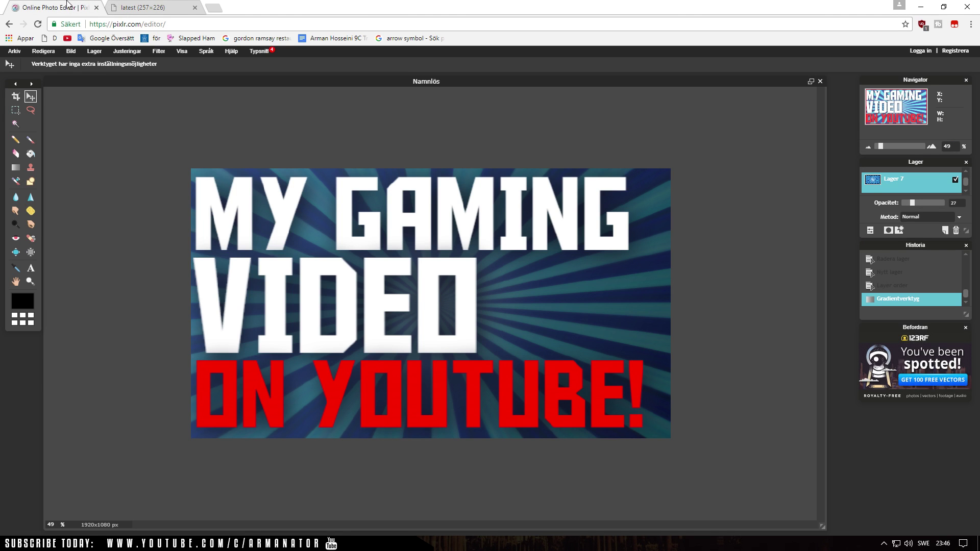
{"action": "left_click", "coordinate": [125, 6]}
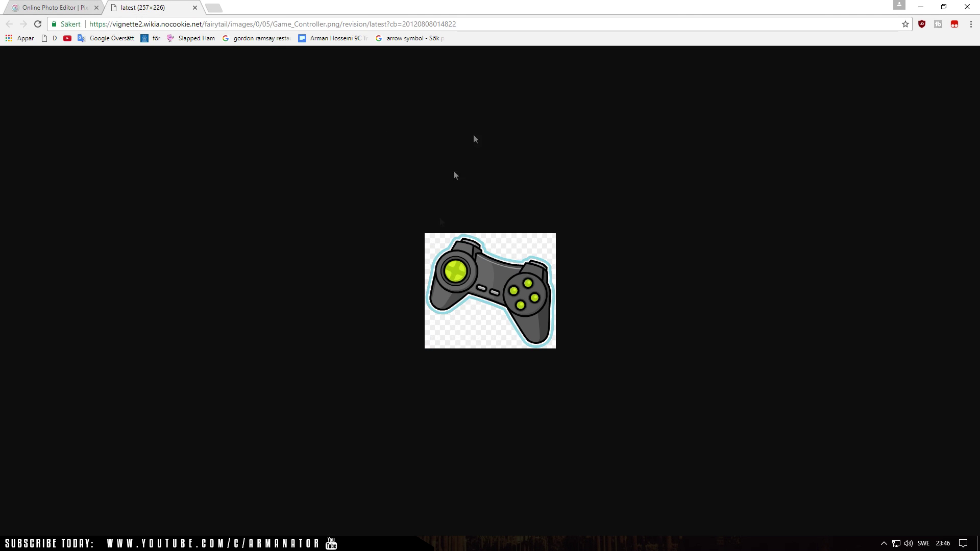
{"action": "right_click", "coordinate": [471, 295]}
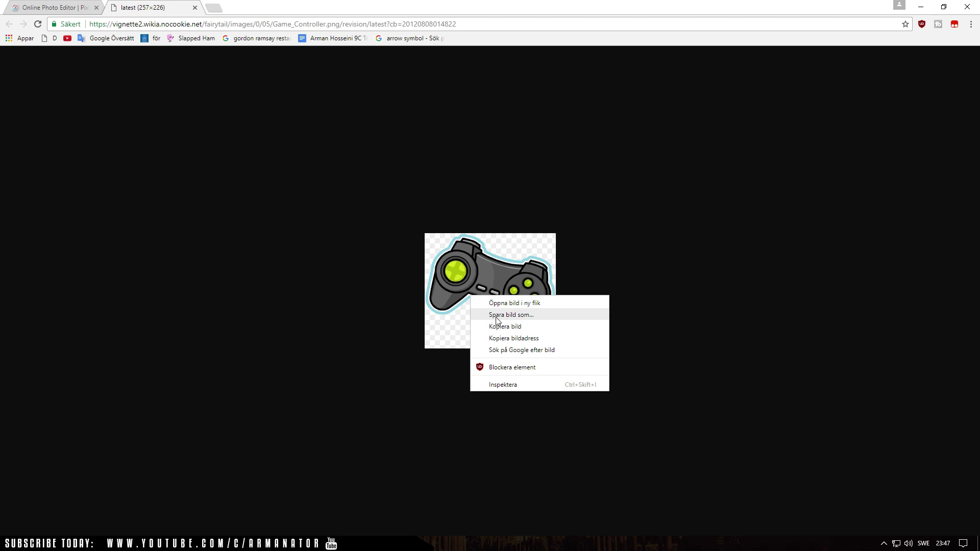
{"action": "left_click", "coordinate": [496, 315]}
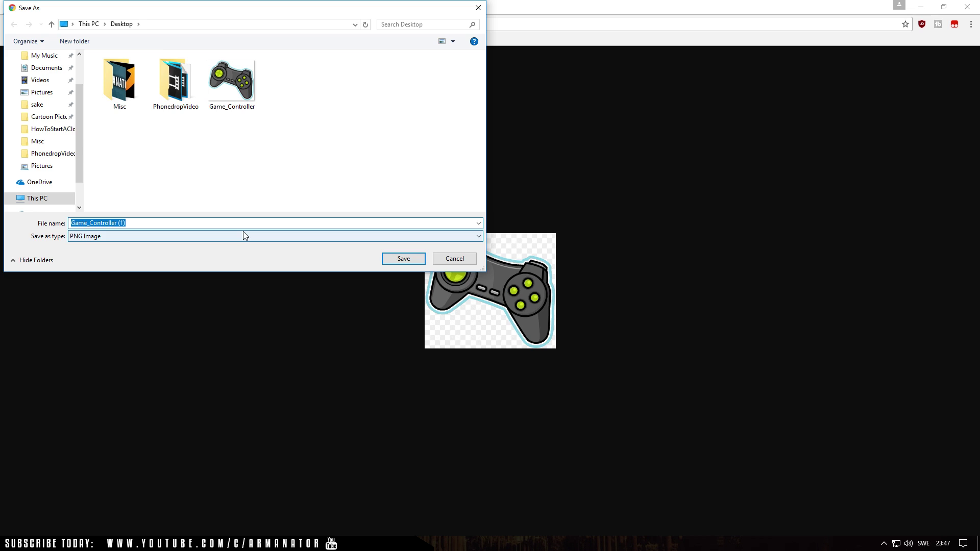
{"action": "type", "text": "Ga"}
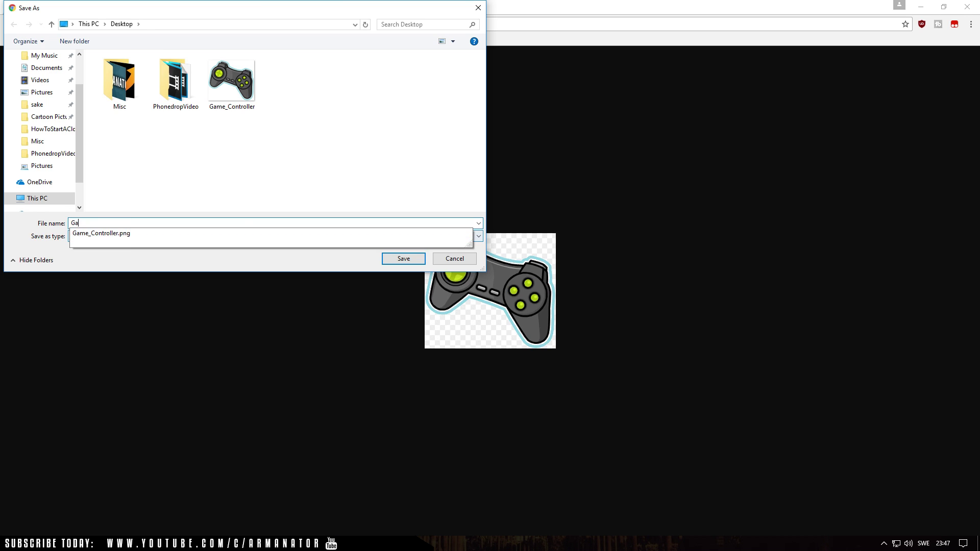
{"action": "type", "text": "mingcontrollerpng"}
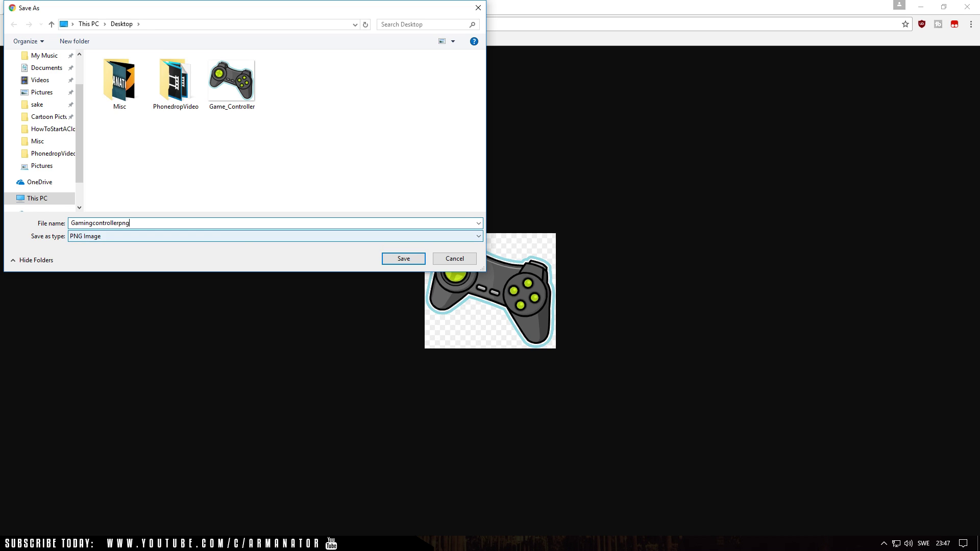
{"action": "left_click", "coordinate": [401, 260]}
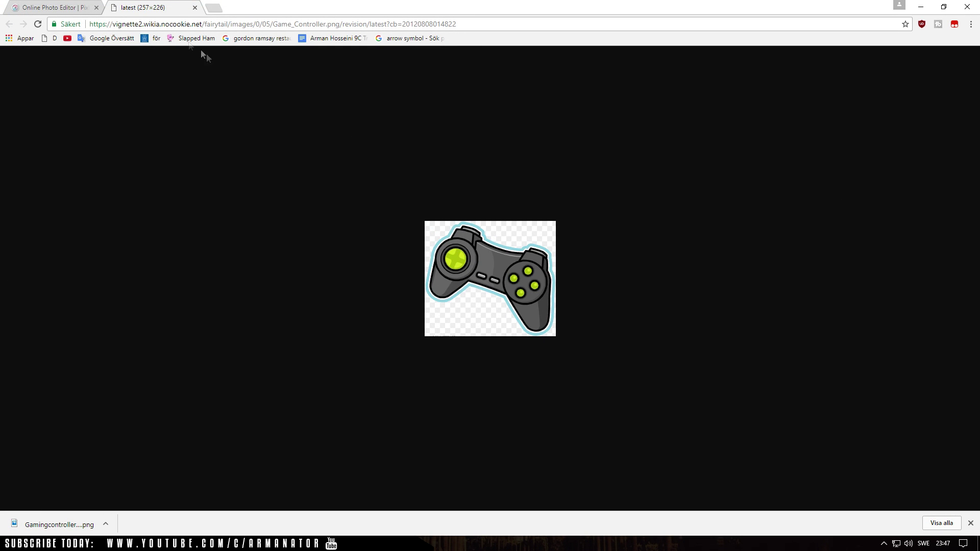
{"action": "left_click", "coordinate": [79, 4]}
{"action": "left_click", "coordinate": [971, 523]}
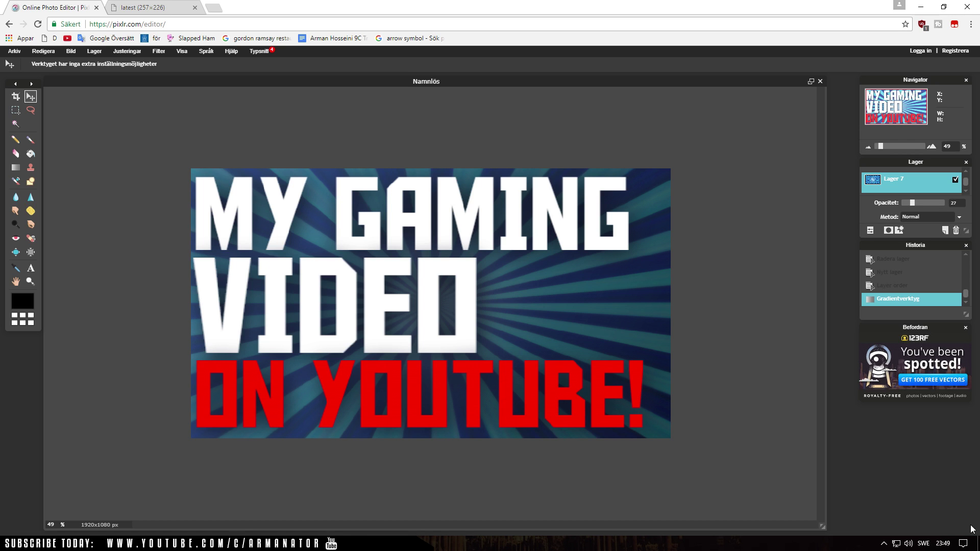
Open the saved gamingcontrollerpng image in Pixlr Editor.
{"action": "left_click", "coordinate": [15, 53]}
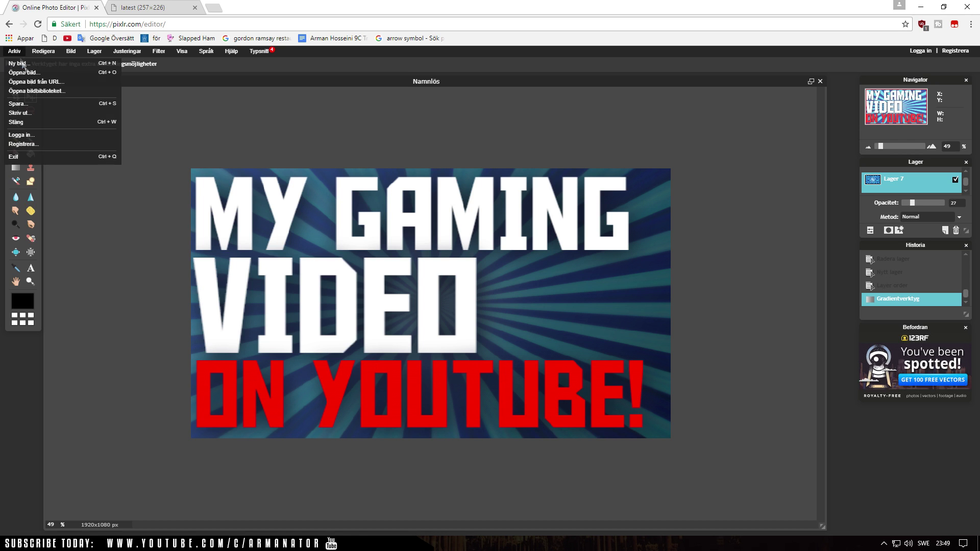
{"action": "left_click", "coordinate": [23, 73]}
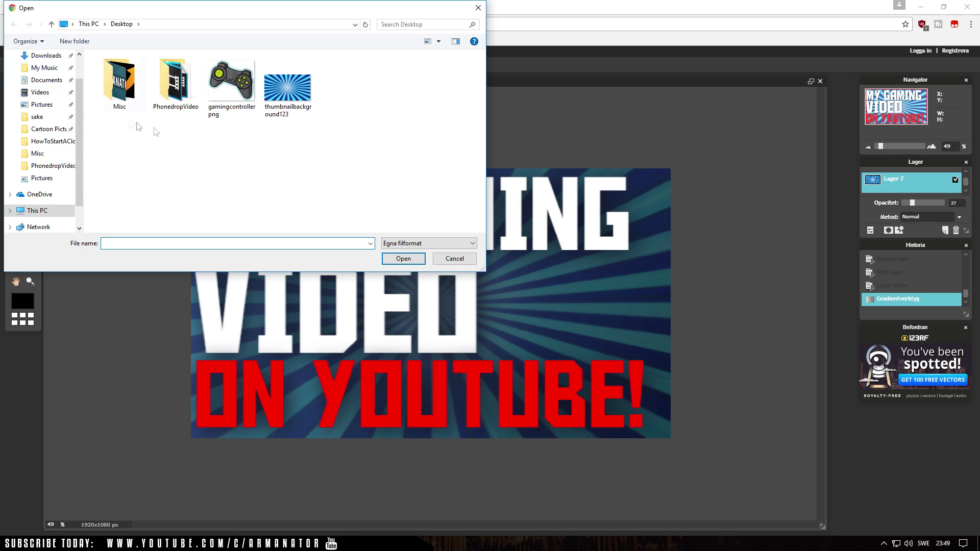
{"action": "double_click", "coordinate": [237, 108]}
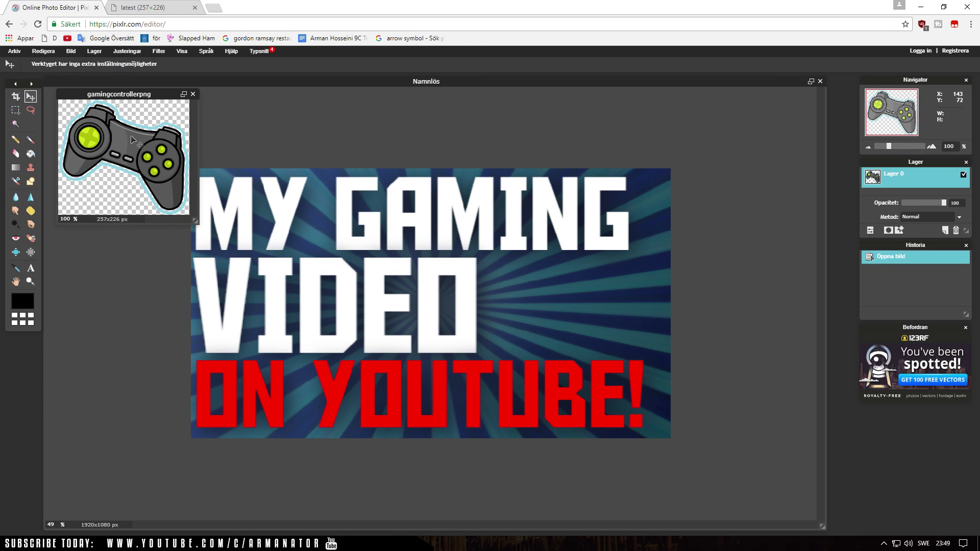
Copy the whole controller image, close it without saving, and paste it into the thumbnail.
{"action": "key", "text": "ctrl+a"}
{"action": "key", "text": "ctrl+c"}
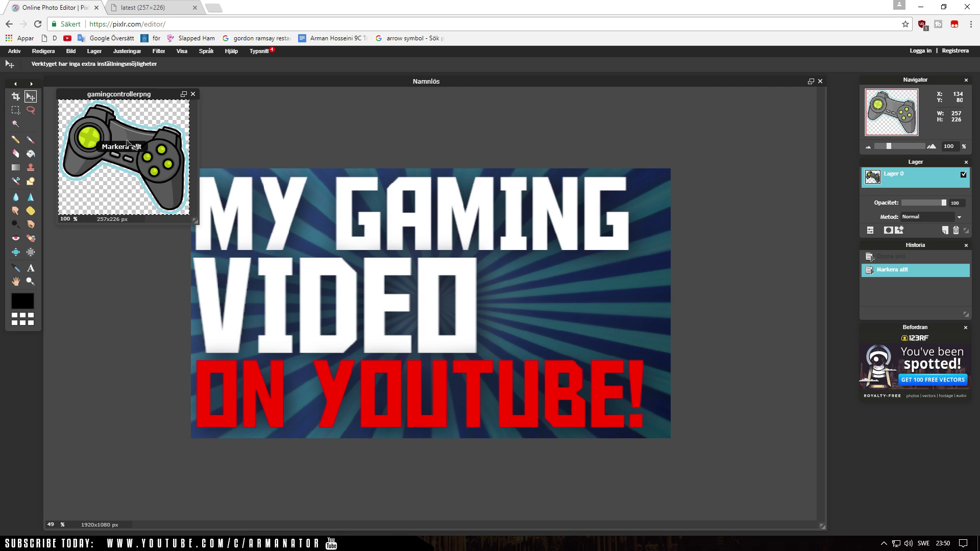
{"action": "left_click", "coordinate": [193, 94]}
{"action": "left_click", "coordinate": [496, 312]}
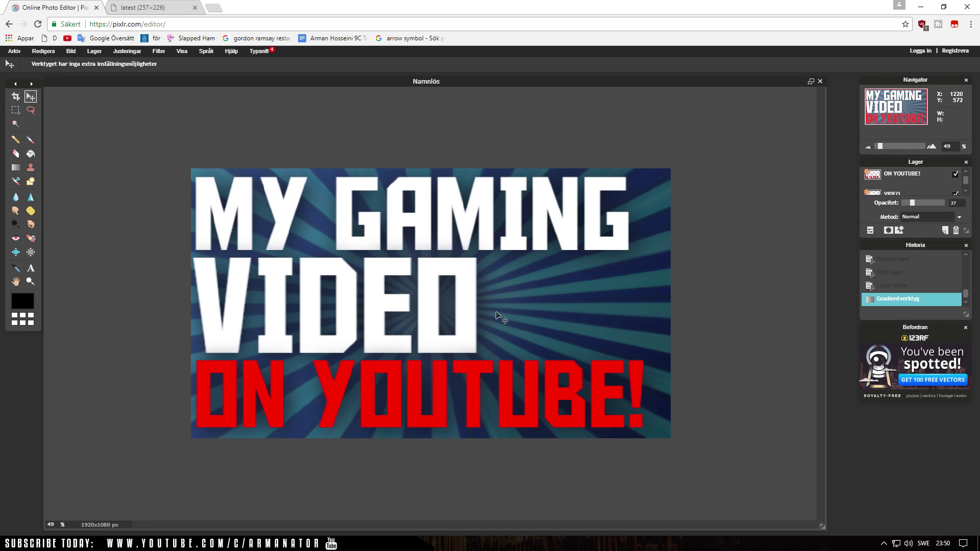
{"action": "key", "text": "ctrl+v"}
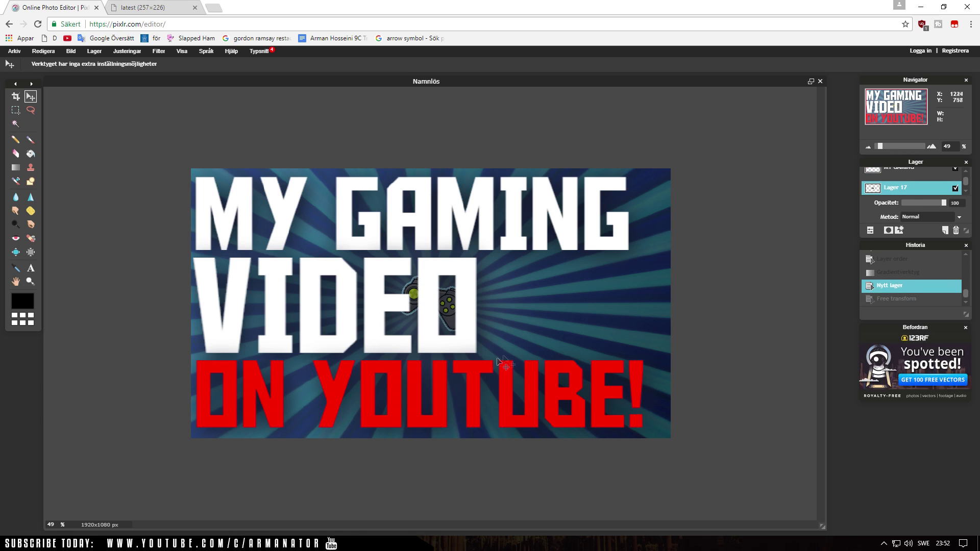
Enlarge the controller layer with Free transform and move it right of VIDEO.
{"action": "left_click", "coordinate": [44, 51]}
{"action": "left_click", "coordinate": [76, 126]}
{"action": "left_click_drag", "start_coordinate": [473, 339], "coordinate": [531, 380]}
{"action": "left_click_drag", "start_coordinate": [510, 332], "coordinate": [610, 352]}
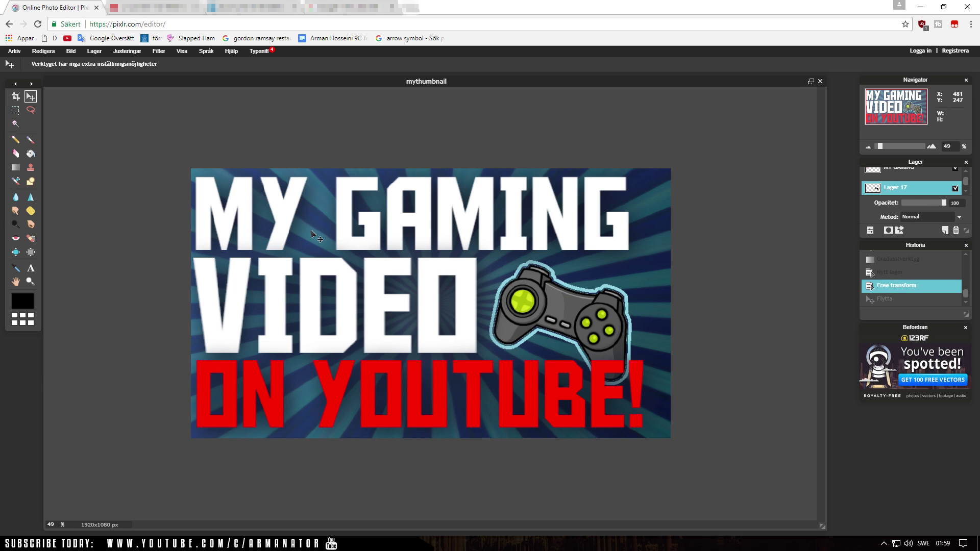
Save the thumbnail as a PNG named 'mythumbnail' on the Desktop.
{"action": "left_click", "coordinate": [14, 51]}
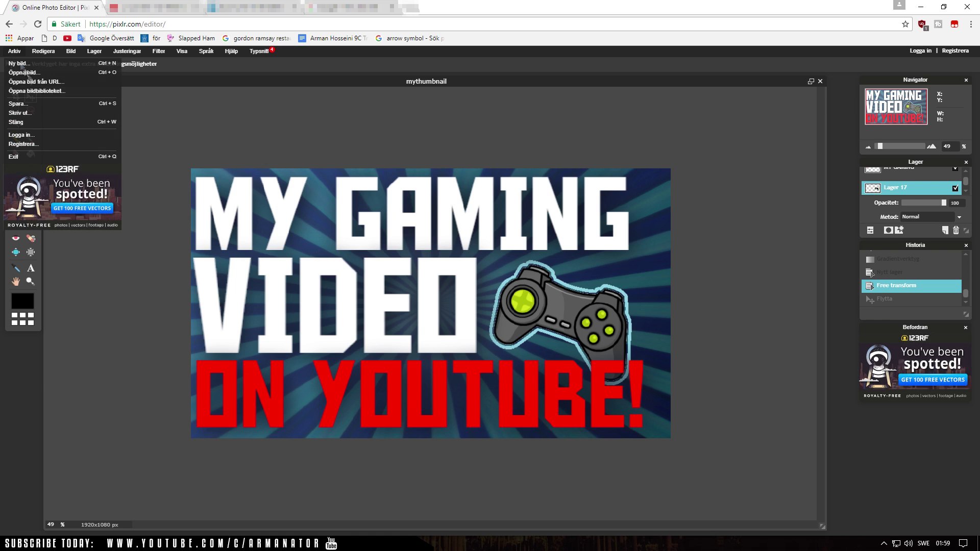
{"action": "left_click", "coordinate": [43, 106]}
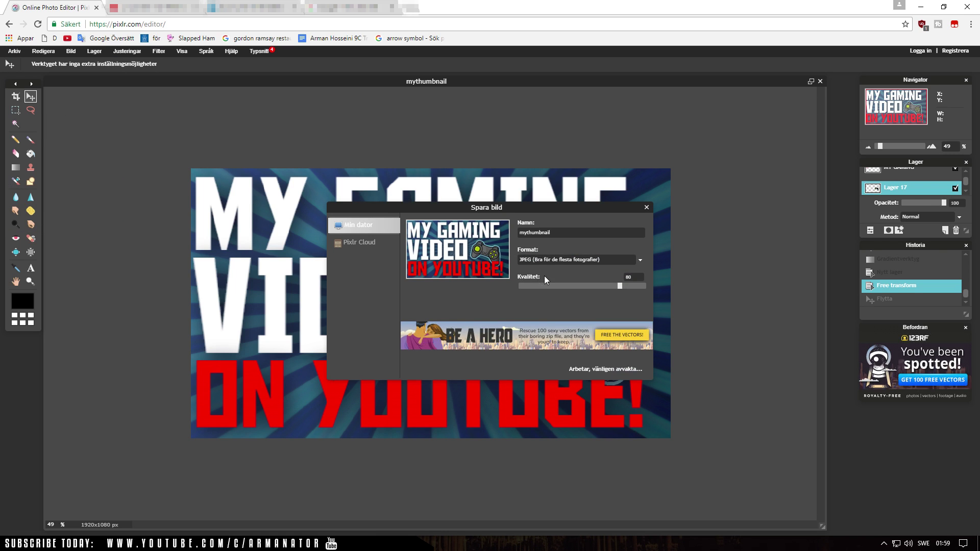
{"action": "left_click", "coordinate": [546, 262]}
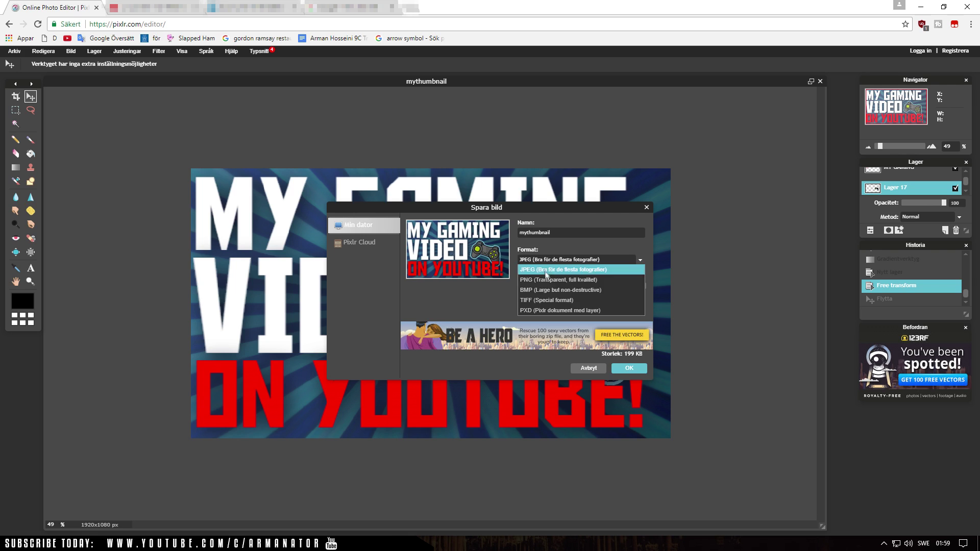
{"action": "left_click", "coordinate": [544, 269]}
{"action": "left_click", "coordinate": [542, 263]}
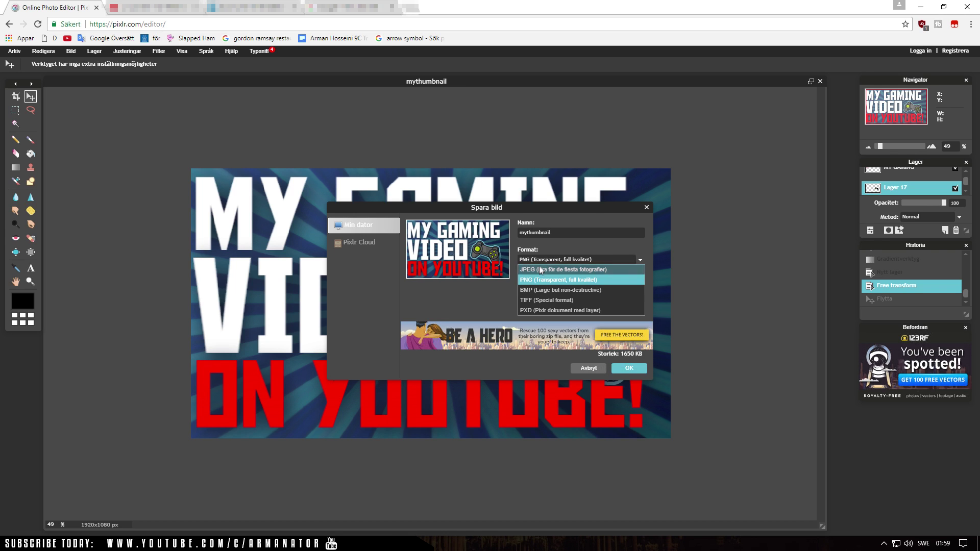
{"action": "left_click", "coordinate": [542, 270]}
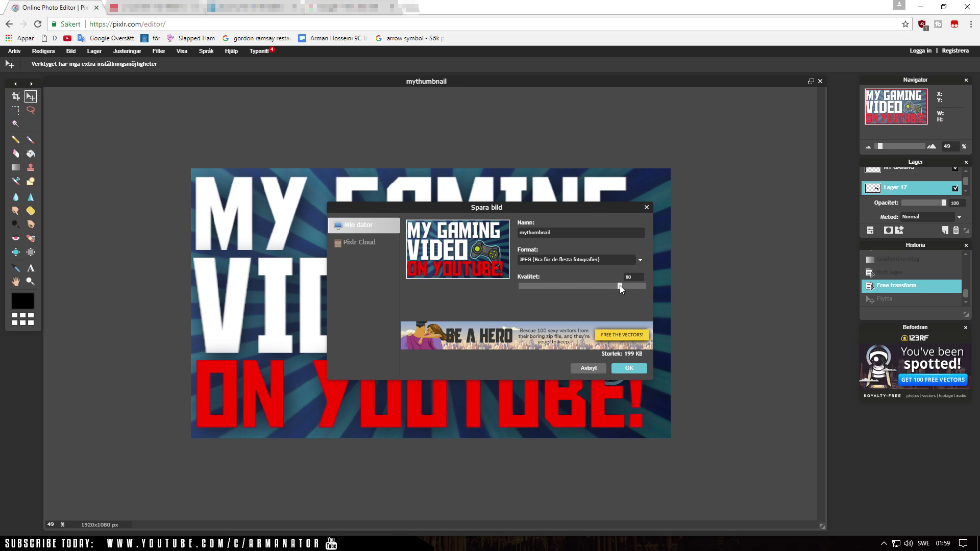
{"action": "left_click", "coordinate": [553, 262]}
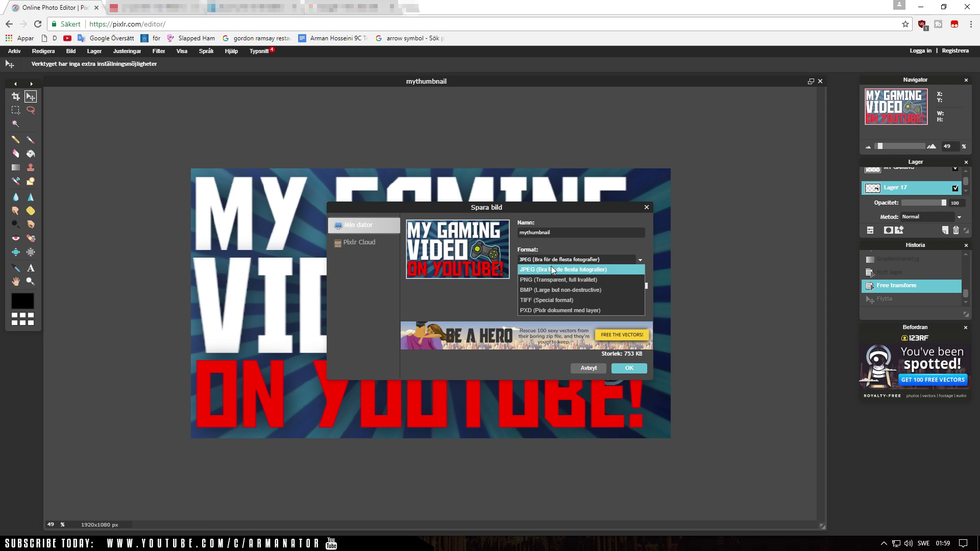
{"action": "left_click", "coordinate": [551, 280]}
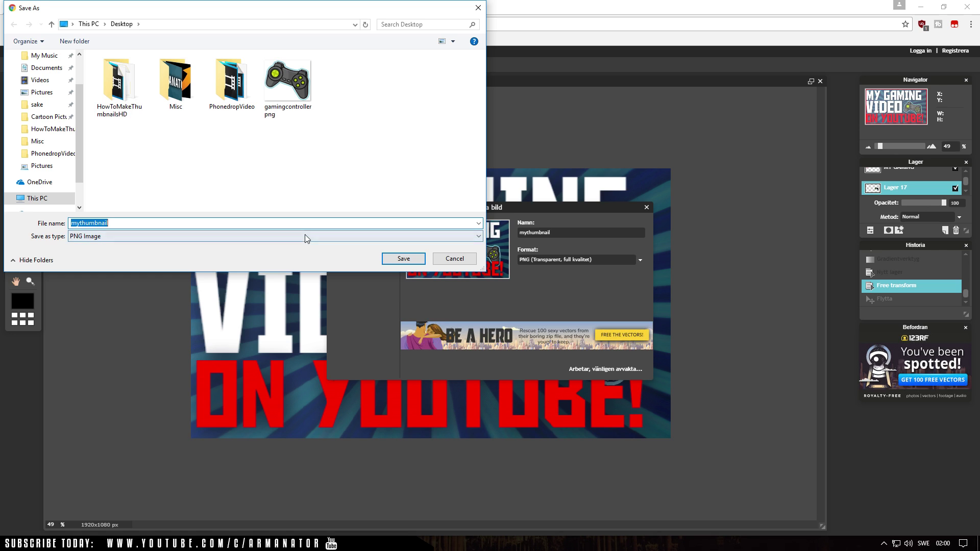
{"action": "left_click", "coordinate": [406, 263]}
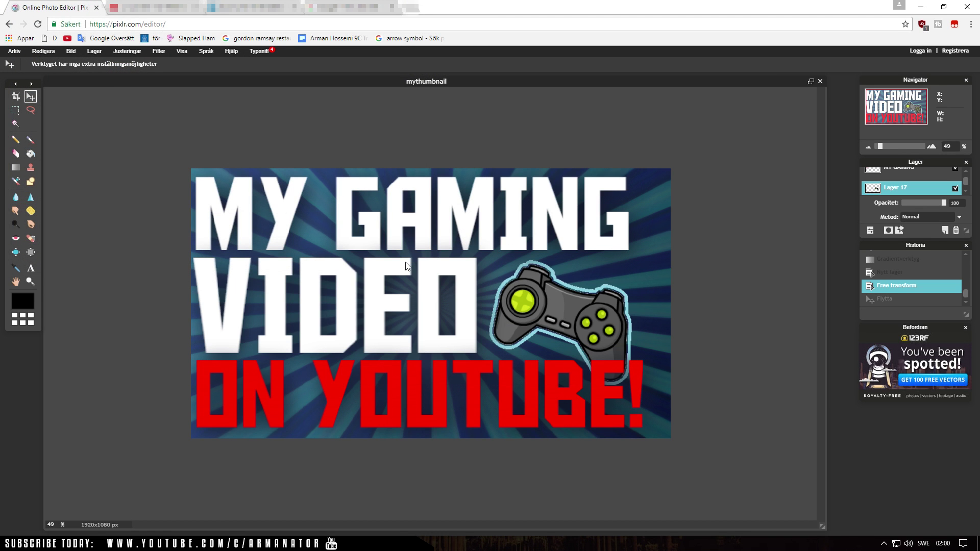